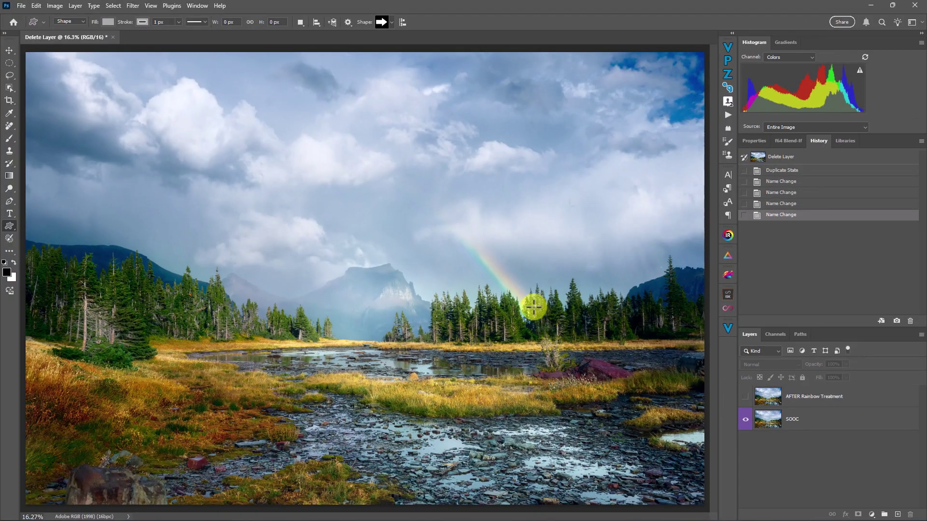
- Compare, then hide the AFTER Rainbow Treatment layer, and add a blank Layer 1 on top
{"action": "left_click", "coordinate": [744, 396]}
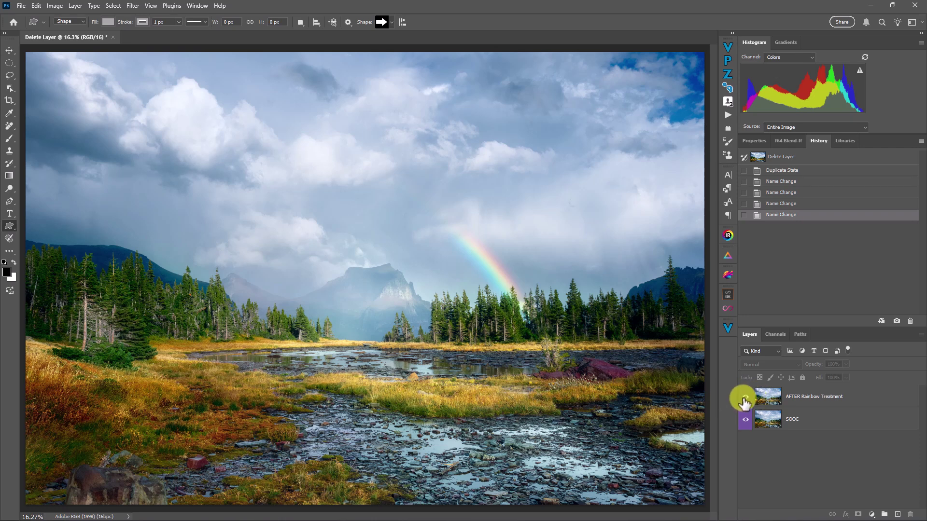
{"action": "left_click", "coordinate": [746, 397]}
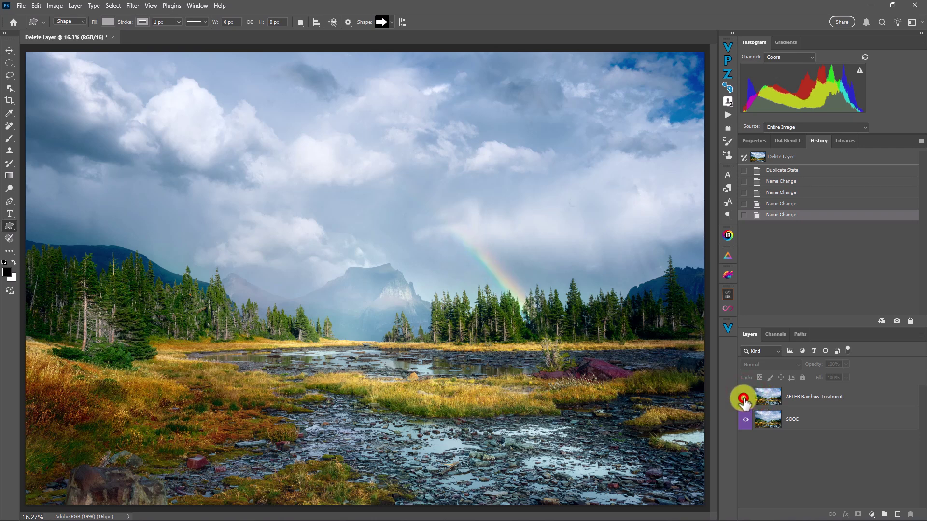
{"action": "left_click", "coordinate": [744, 398]}
{"action": "left_click", "coordinate": [742, 396]}
{"action": "left_click", "coordinate": [781, 421]}
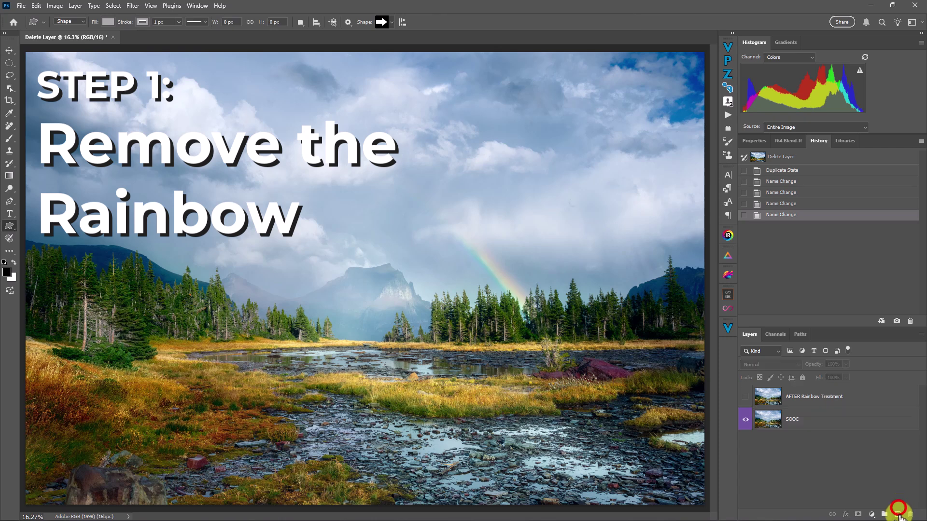
{"action": "left_click", "coordinate": [897, 514]}
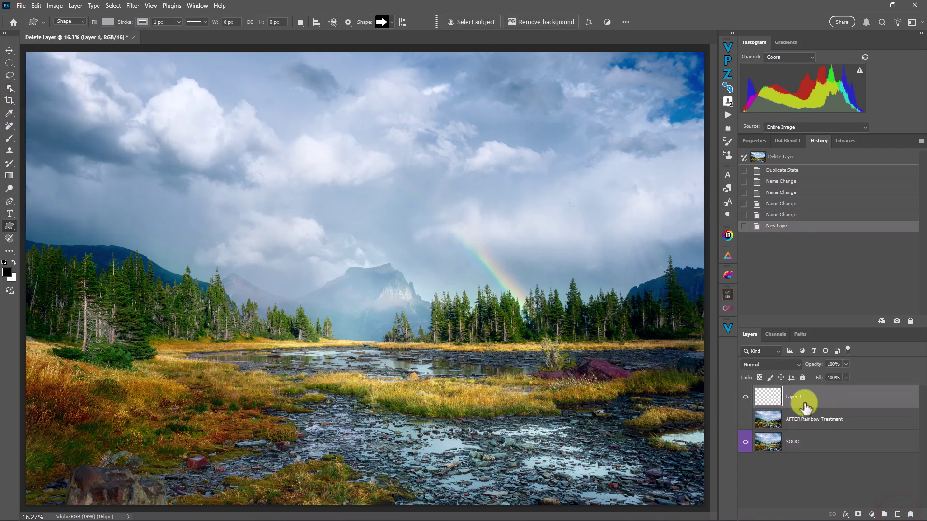
- Move Layer 1 below AFTER Rainbow Treatment, select the Remove tool, and turn on rulers
{"action": "left_click_drag", "start_coordinate": [805, 397], "coordinate": [748, 423]}
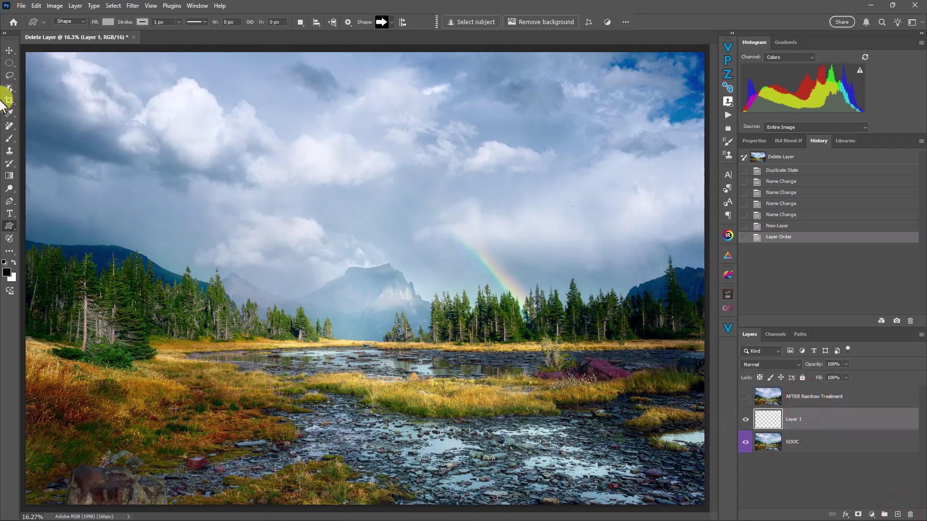
{"action": "left_click", "coordinate": [8, 126]}
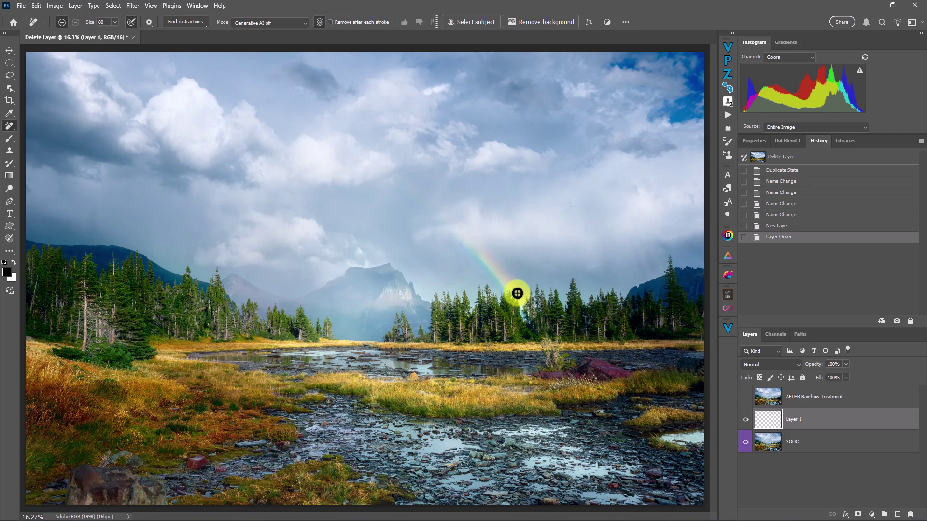
{"action": "left_click_drag", "start_coordinate": [517, 293], "coordinate": [519, 292]}
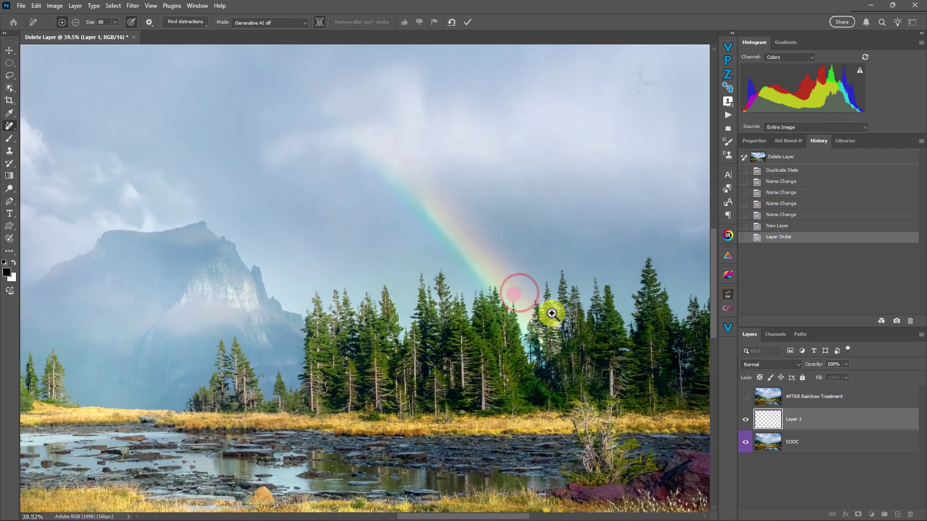
{"action": "key", "text": "Escape"}
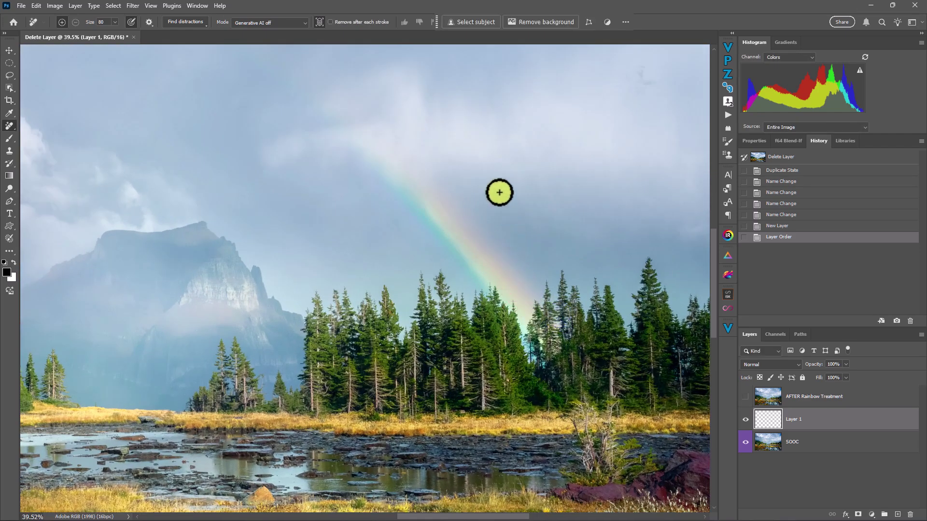
{"action": "key", "text": "ctrl+r"}
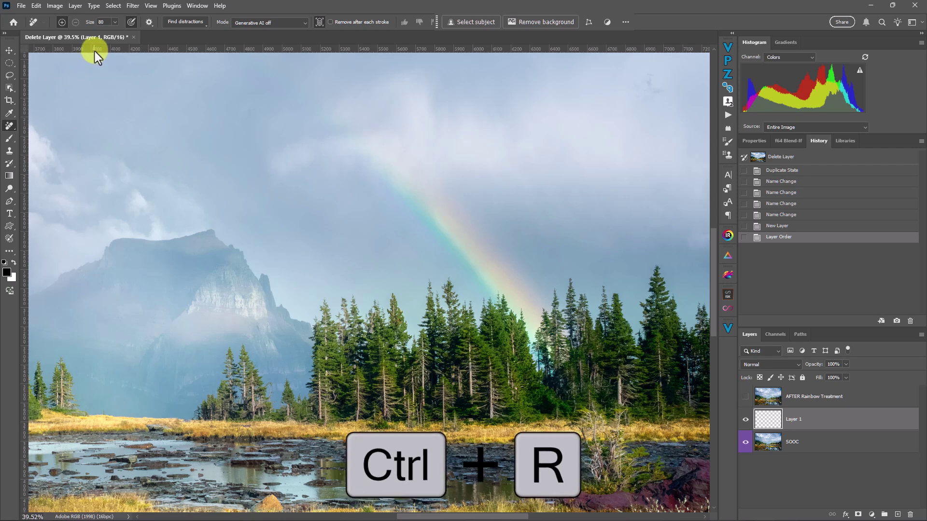
- Frame the rainbow with two vertical and two horizontal guides, and raise the Remove brush to 150
{"action": "left_click_drag", "start_coordinate": [23, 142], "coordinate": [354, 145]}
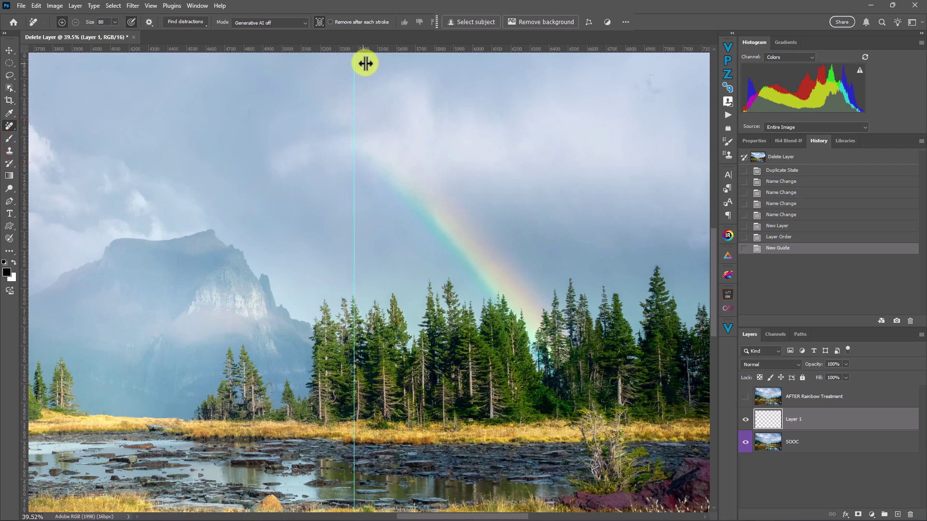
{"action": "left_click_drag", "start_coordinate": [380, 47], "coordinate": [393, 138]}
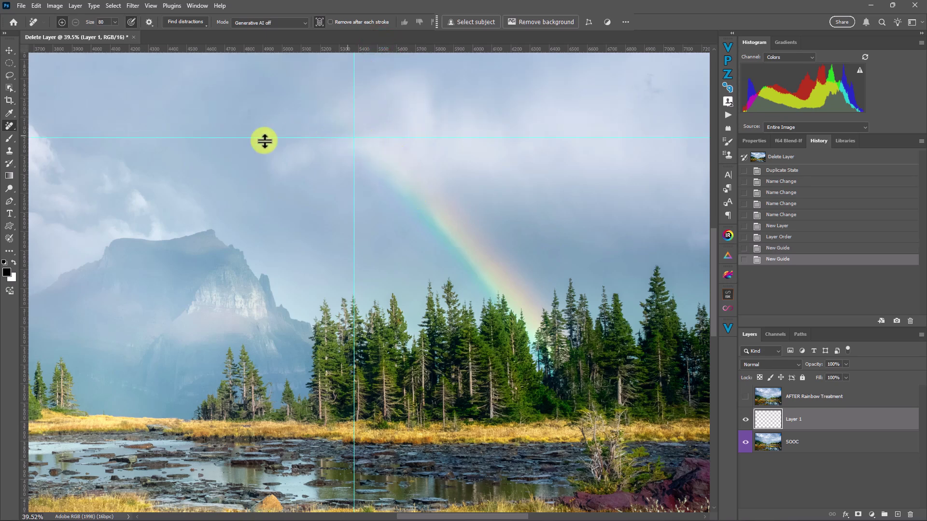
{"action": "left_click_drag", "start_coordinate": [23, 188], "coordinate": [575, 211]}
{"action": "left_click_drag", "start_coordinate": [553, 49], "coordinate": [553, 368]}
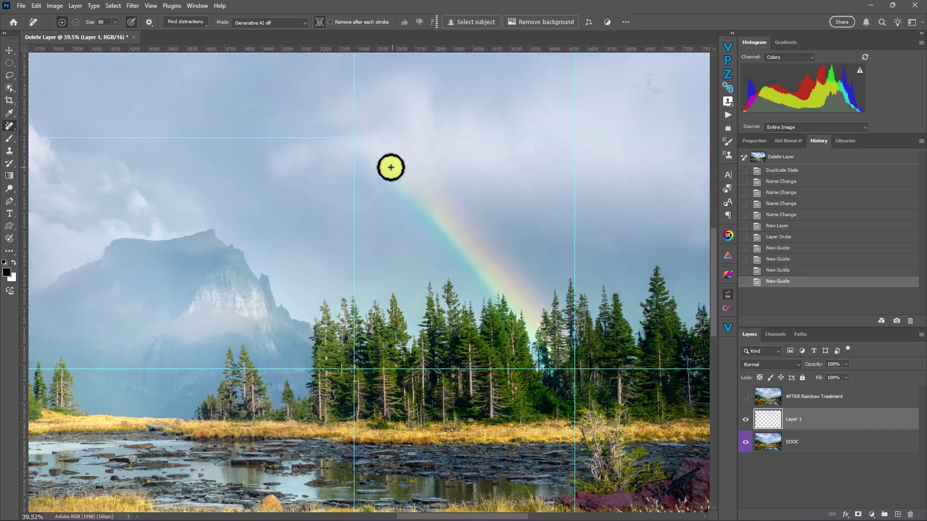
{"action": "key", "text": "bracketright"}
{"action": "key", "text": "bracketright"}
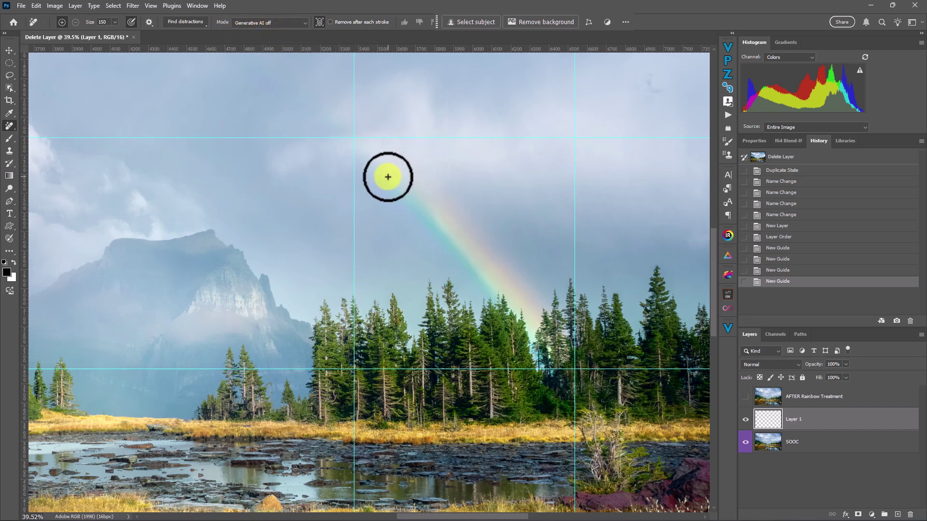
- Erase the rainbow band from the sky down to the treetops on Layer 1 with the Remove tool
{"action": "left_click_drag", "start_coordinate": [387, 177], "coordinate": [413, 203]}
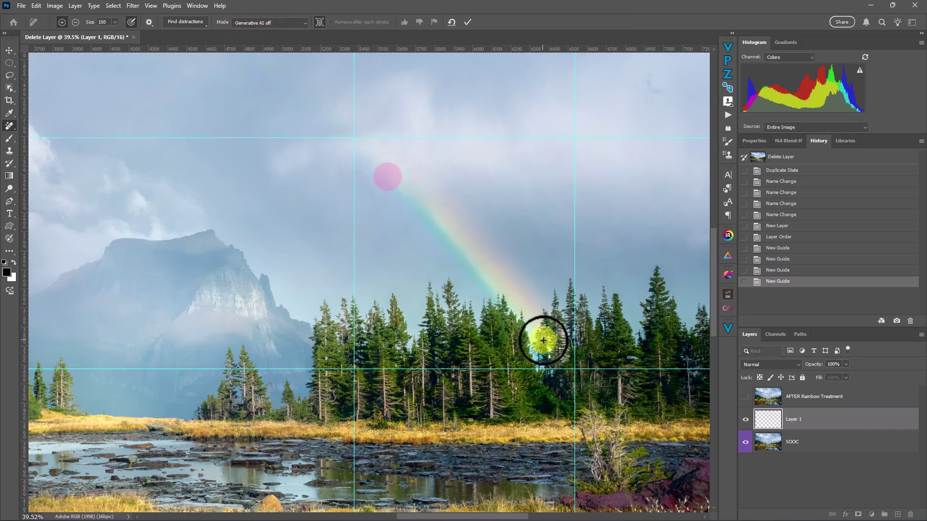
{"action": "left_click", "coordinate": [531, 320], "text": "shift"}
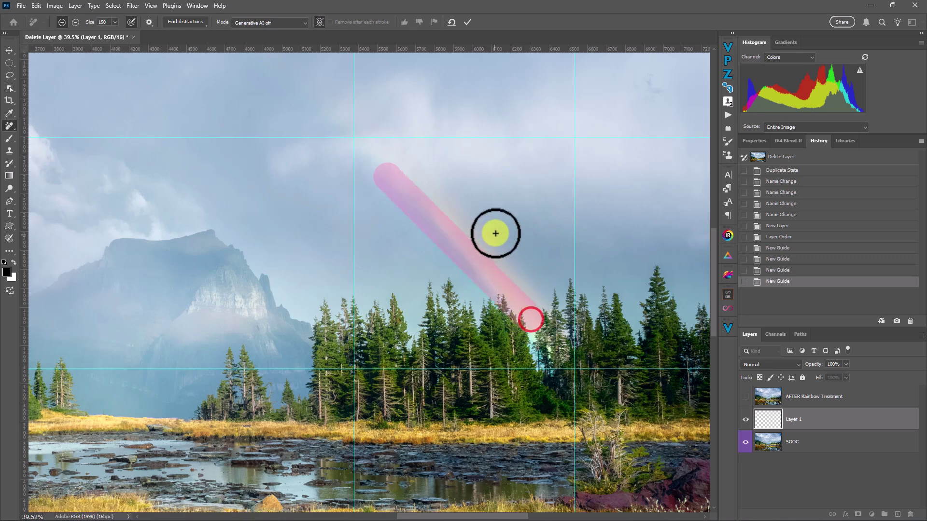
{"action": "left_click", "coordinate": [542, 307]}
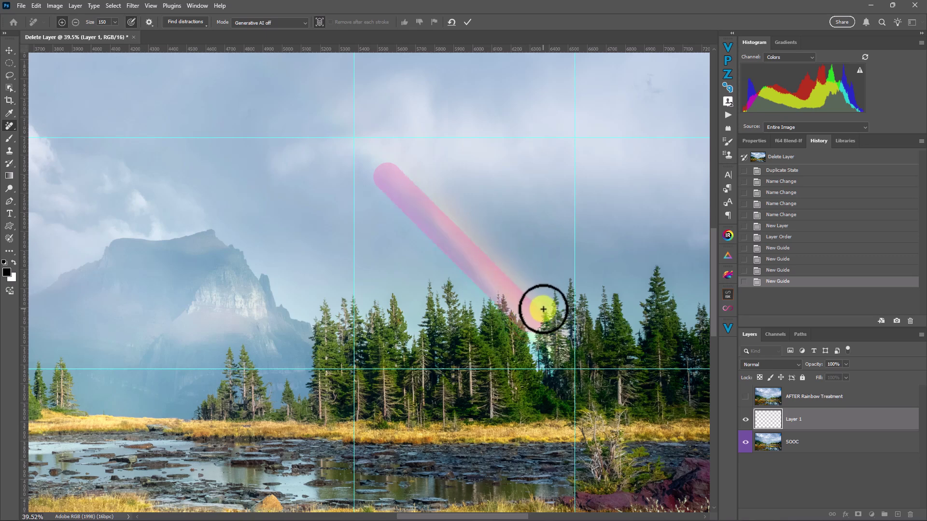
{"action": "left_click", "coordinate": [405, 169], "text": "shift"}
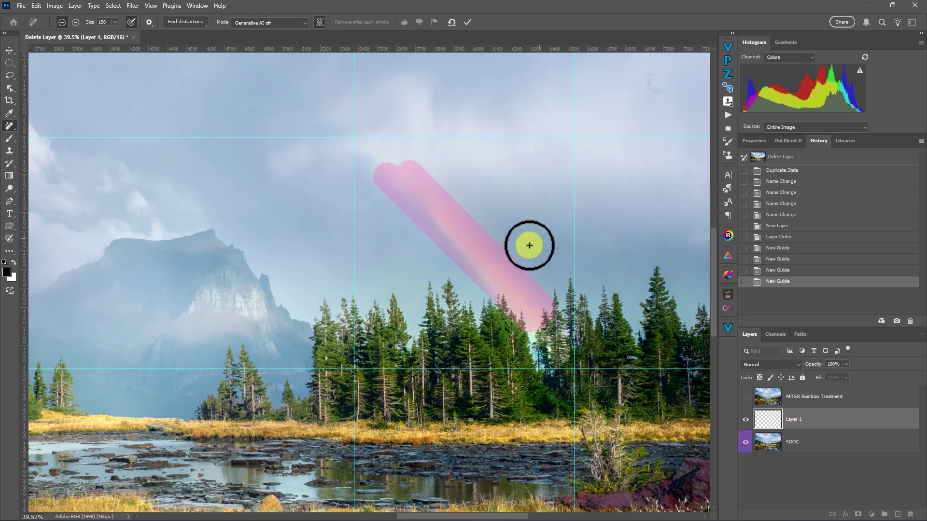
{"action": "key", "text": "Return"}
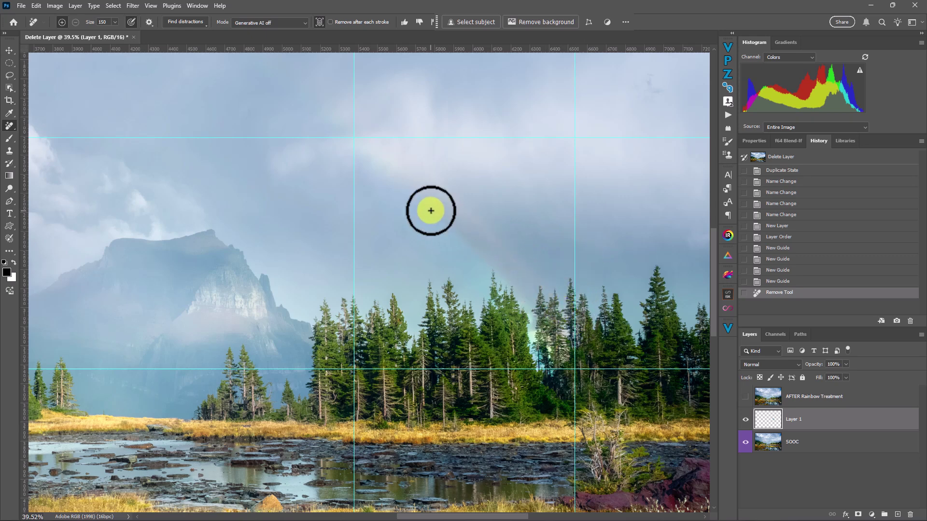
{"action": "mouse_move", "coordinate": [429, 202]}
{"action": "left_mouse_down"}
{"action": "mouse_move", "coordinate": [446, 215]}
{"action": "mouse_move", "coordinate": [474, 221]}
{"action": "mouse_move", "coordinate": [475, 241]}
{"action": "mouse_move", "coordinate": [503, 254]}
{"action": "mouse_move", "coordinate": [489, 253]}
{"action": "mouse_move", "coordinate": [534, 311]}
{"action": "left_mouse_up"}
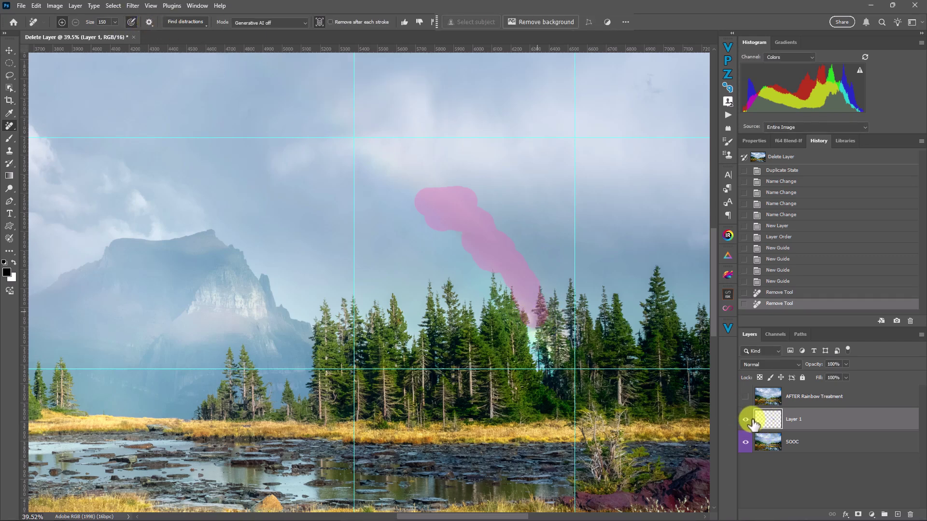
{"action": "left_click", "coordinate": [746, 420]}
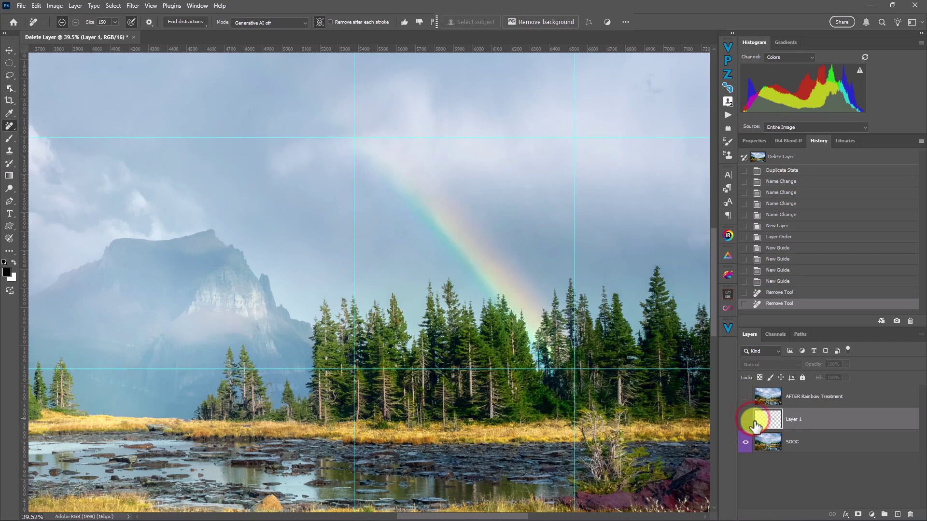
{"action": "left_click", "coordinate": [746, 420]}
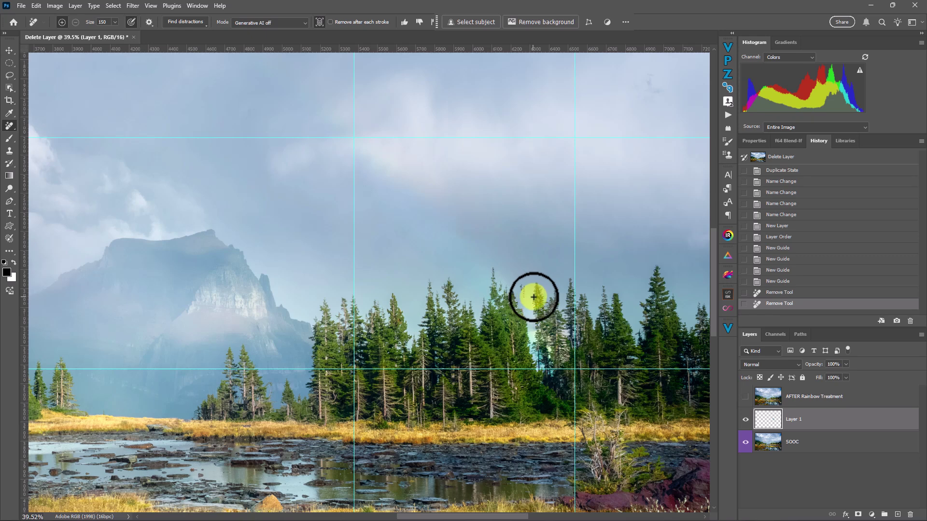
- At brush size 80, remove the leftover rainbow glow on the treetops and compare with the original
{"action": "key", "text": "bracketleft"}
{"action": "key", "text": "bracketleft"}
{"action": "key", "text": "bracketleft"}
{"action": "key", "text": "bracketleft"}
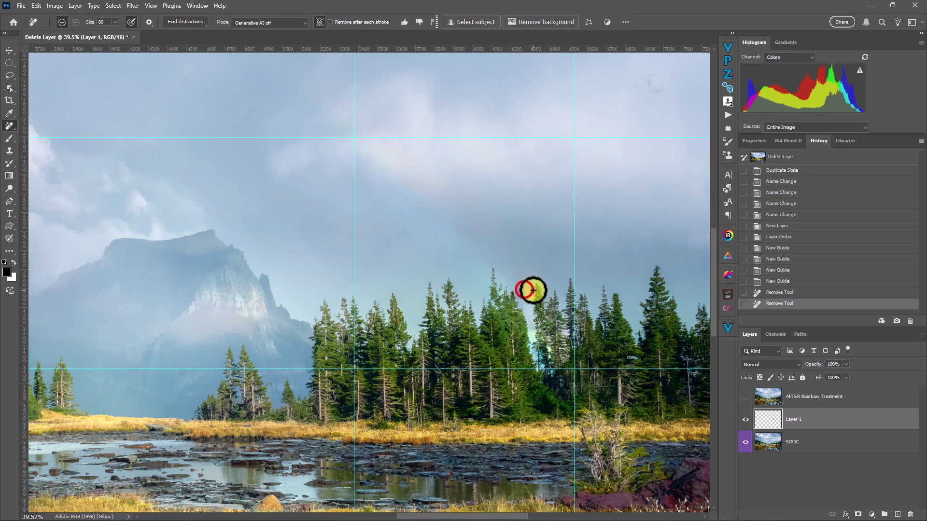
{"action": "left_click_drag", "start_coordinate": [533, 290], "coordinate": [539, 332]}
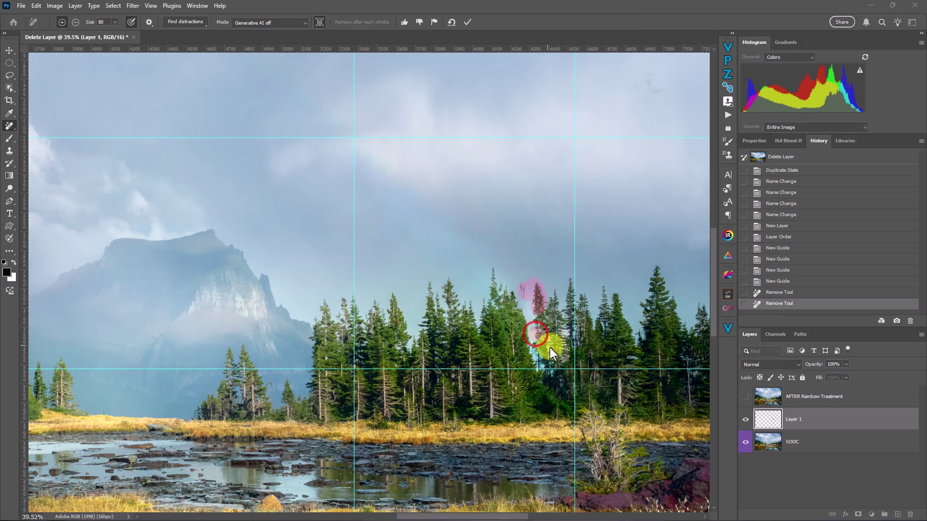
{"action": "key", "text": "Return"}
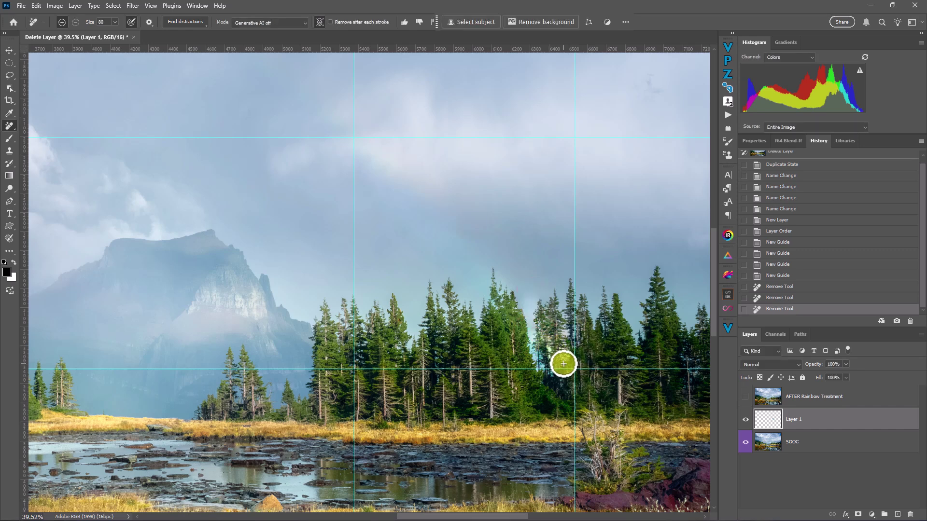
{"action": "left_click", "coordinate": [743, 418]}
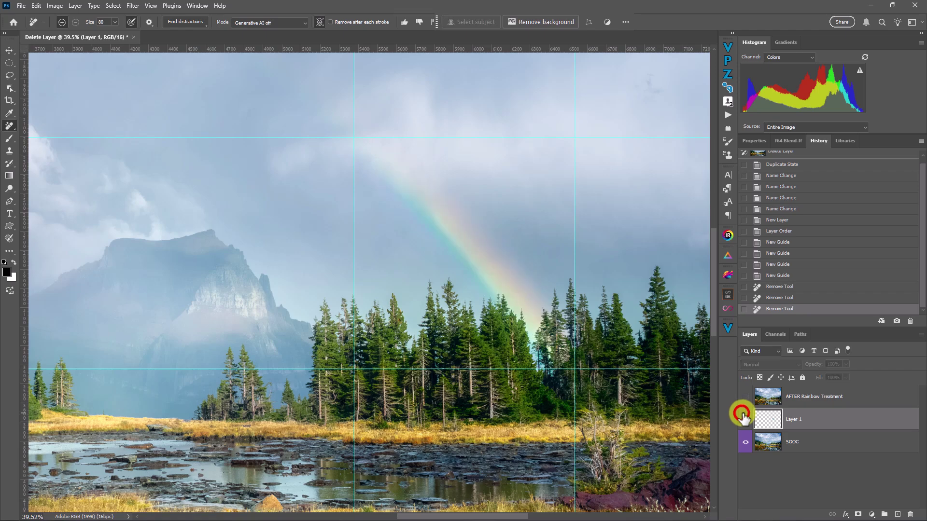
{"action": "left_click", "coordinate": [743, 417]}
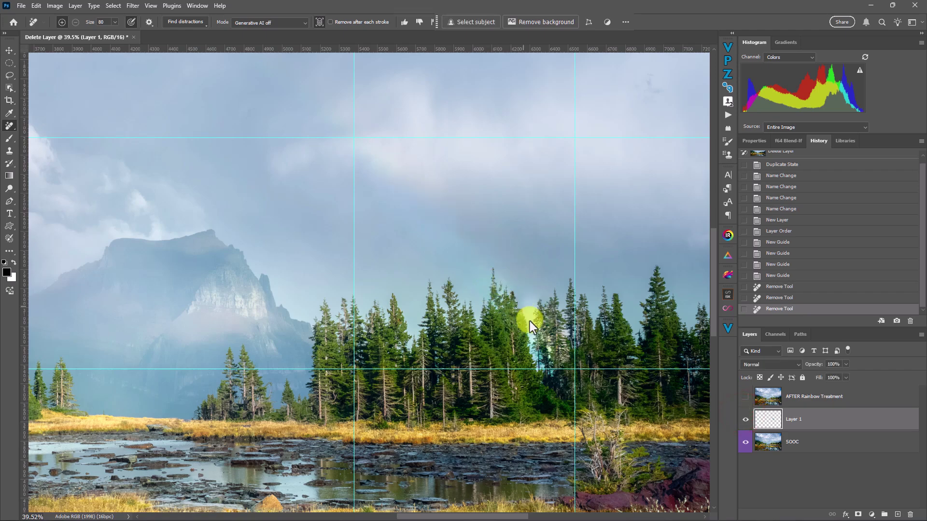
- Zoom in and erase the lone tree spire with a smaller Remove brush
{"action": "left_click_drag", "start_coordinate": [511, 289], "coordinate": [545, 311]}
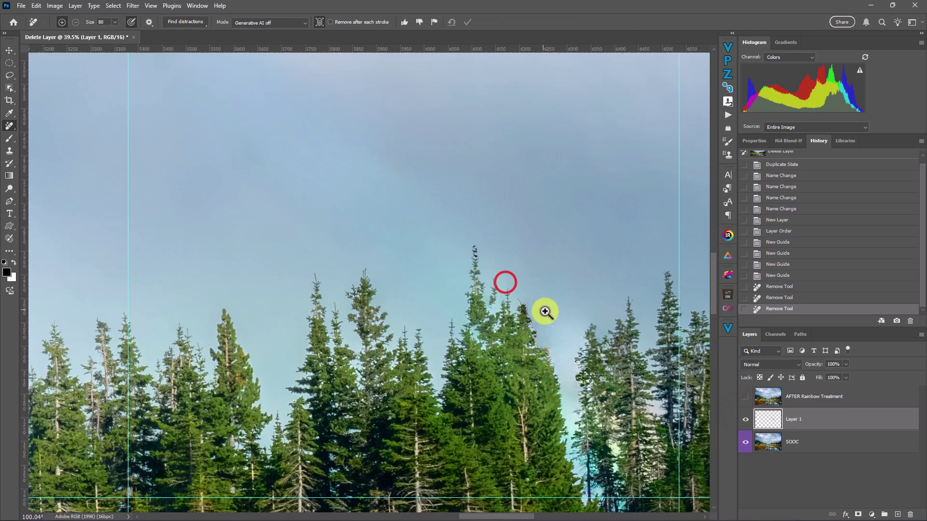
{"action": "key", "text": "bracketleft"}
{"action": "key", "text": "bracketleft"}
{"action": "key", "text": "bracketleft"}
{"action": "key", "text": "bracketleft"}
{"action": "key", "text": "bracketleft"}
{"action": "key", "text": "bracketleft"}
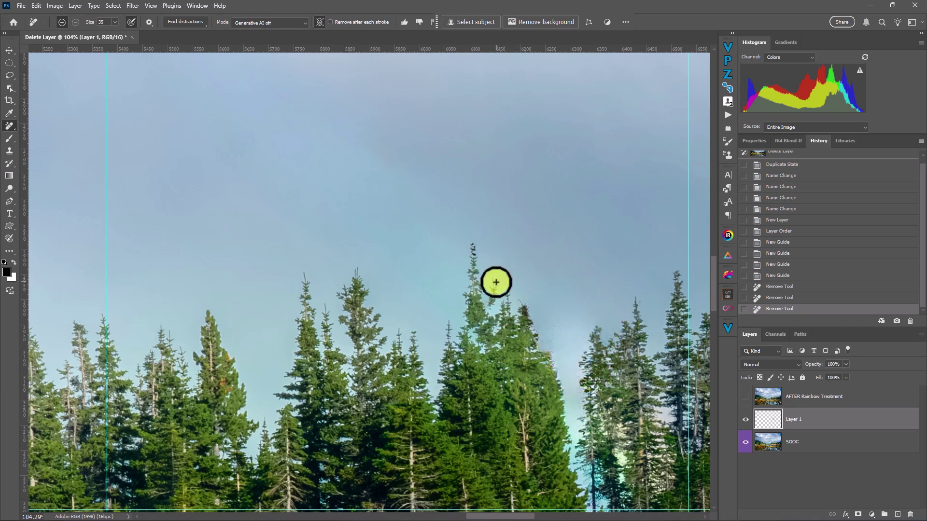
{"action": "mouse_move", "coordinate": [494, 298]}
{"action": "left_mouse_down"}
{"action": "mouse_move", "coordinate": [468, 322]}
{"action": "mouse_move", "coordinate": [476, 316]}
{"action": "mouse_move", "coordinate": [476, 238]}
{"action": "mouse_move", "coordinate": [483, 294]}
{"action": "mouse_move", "coordinate": [460, 328]}
{"action": "mouse_move", "coordinate": [461, 301]}
{"action": "mouse_move", "coordinate": [486, 307]}
{"action": "left_mouse_up"}
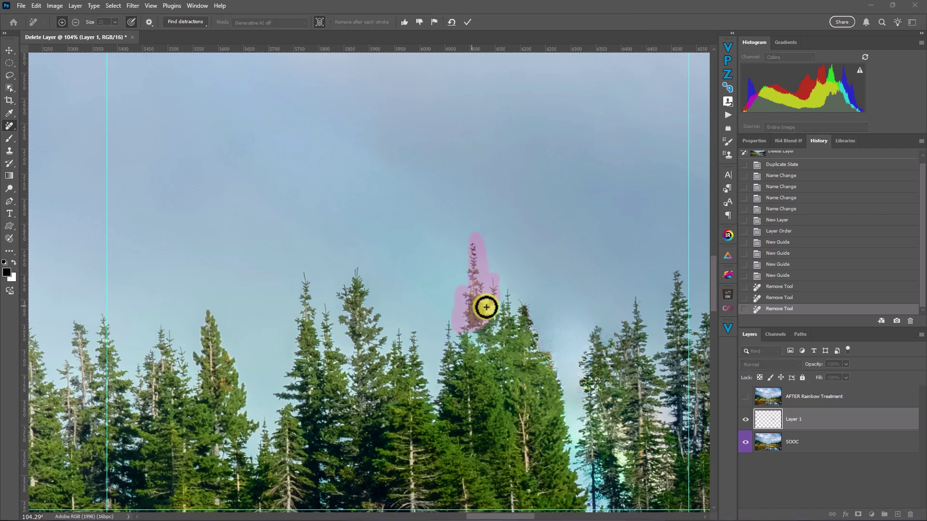
{"action": "key", "text": "Return"}
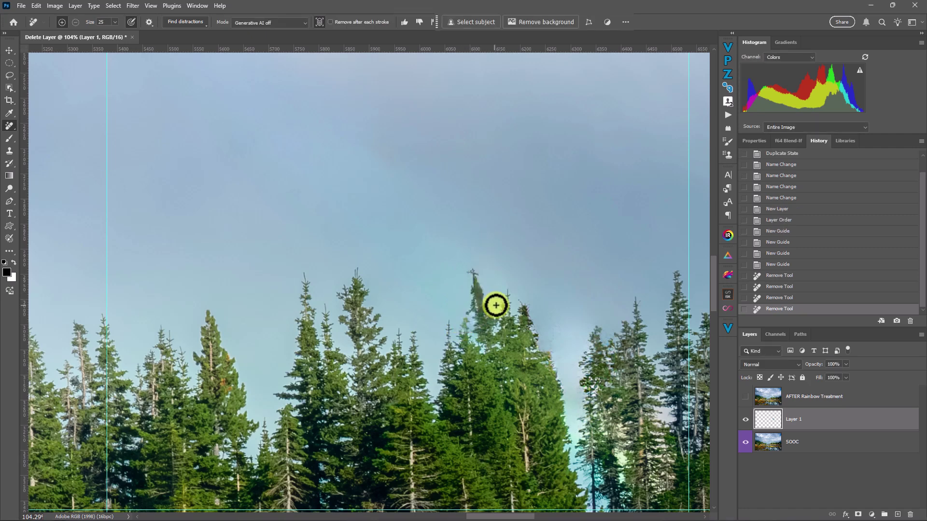
- Fit the image on screen and toggle Layer 1 to compare against the original
{"action": "right_click", "coordinate": [530, 288]}
{"action": "left_click", "coordinate": [540, 293]}
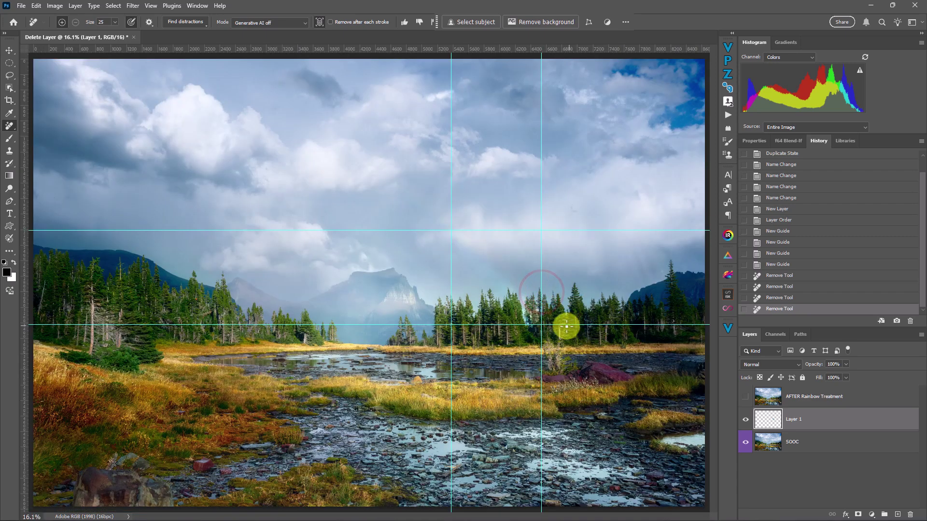
{"action": "left_click_drag", "start_coordinate": [511, 285], "coordinate": [543, 292]}
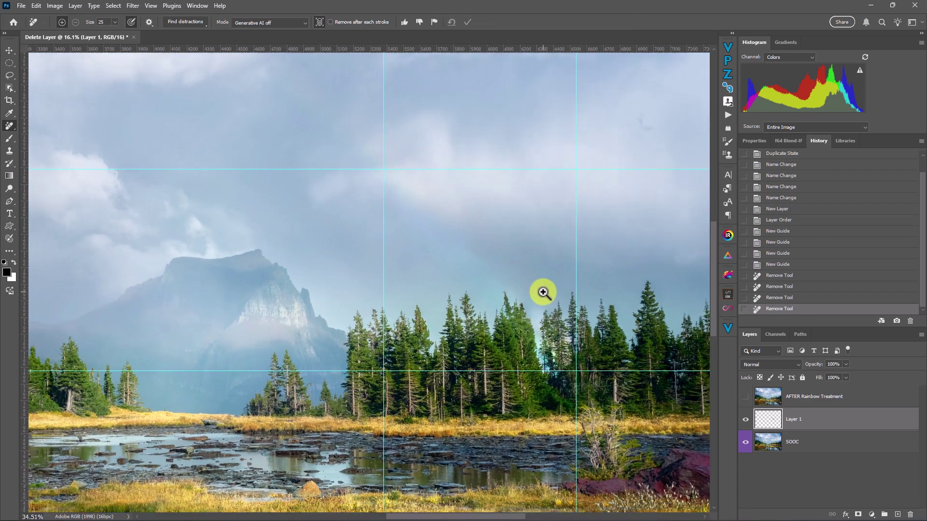
{"action": "left_click", "coordinate": [745, 420]}
{"action": "left_click", "coordinate": [746, 419]}
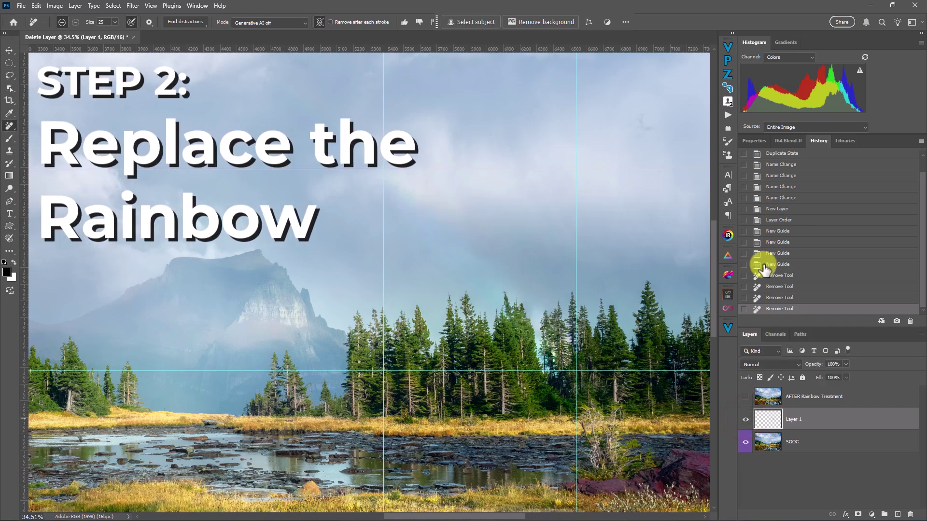
- Browse the Rainbows library assets and open Straight Rainbow as StraightRainbow.psd
{"action": "left_click", "coordinate": [836, 142]}
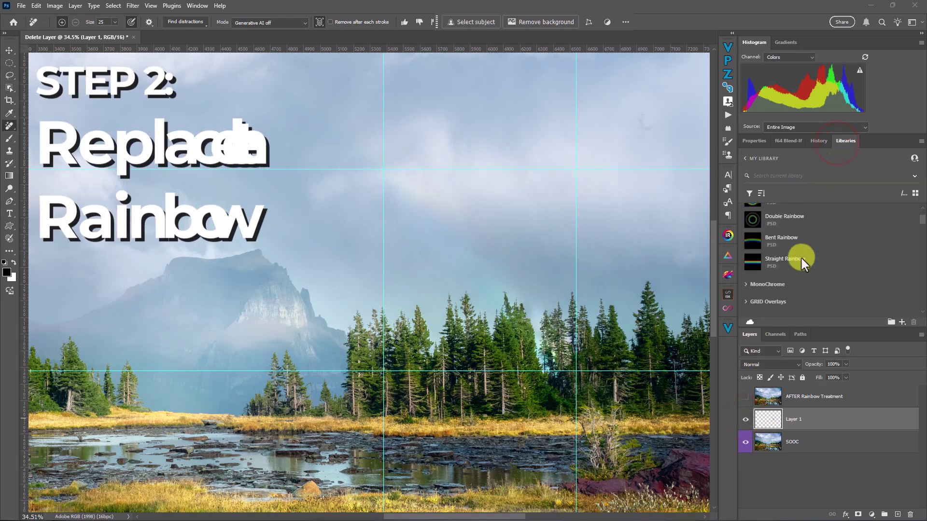
{"action": "scroll", "coordinate": [792, 244], "scroll_direction": "up", "scroll_amount": 3}
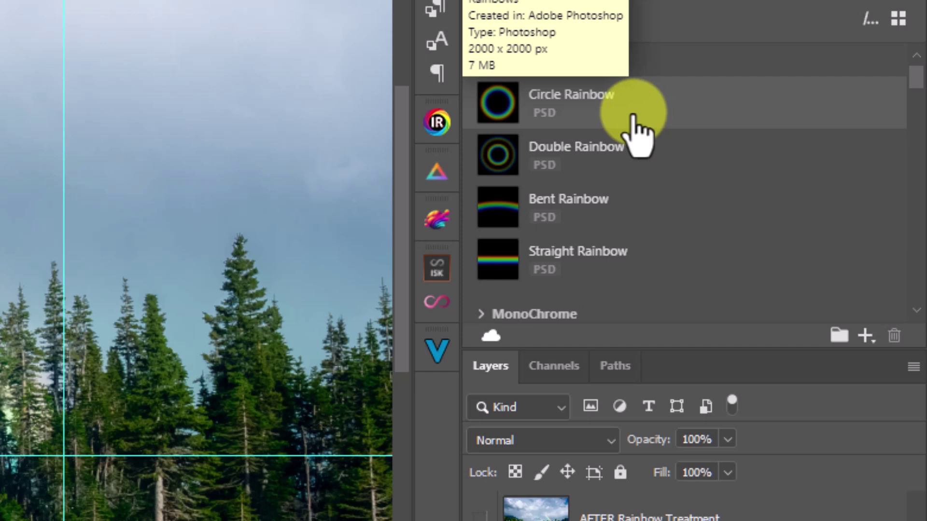
{"action": "left_click", "coordinate": [625, 142]}
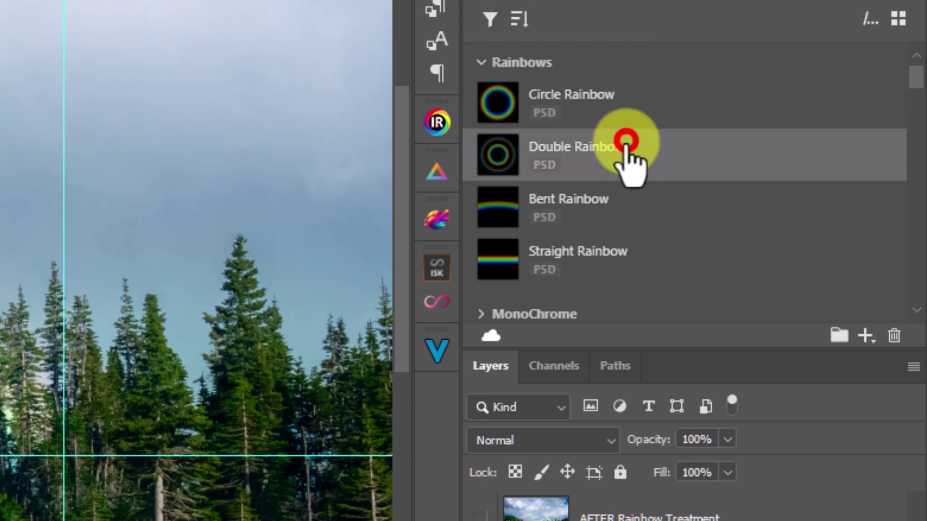
{"action": "left_click", "coordinate": [603, 193]}
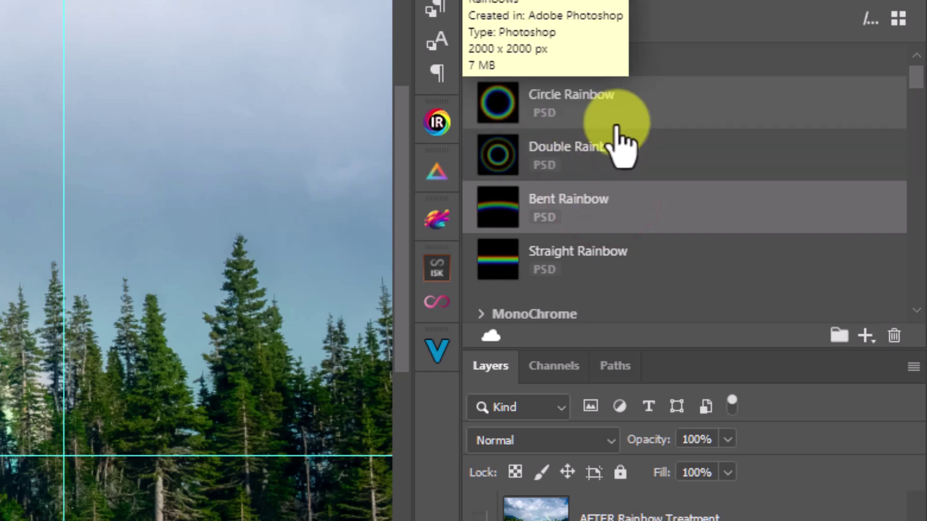
{"action": "left_click", "coordinate": [612, 248]}
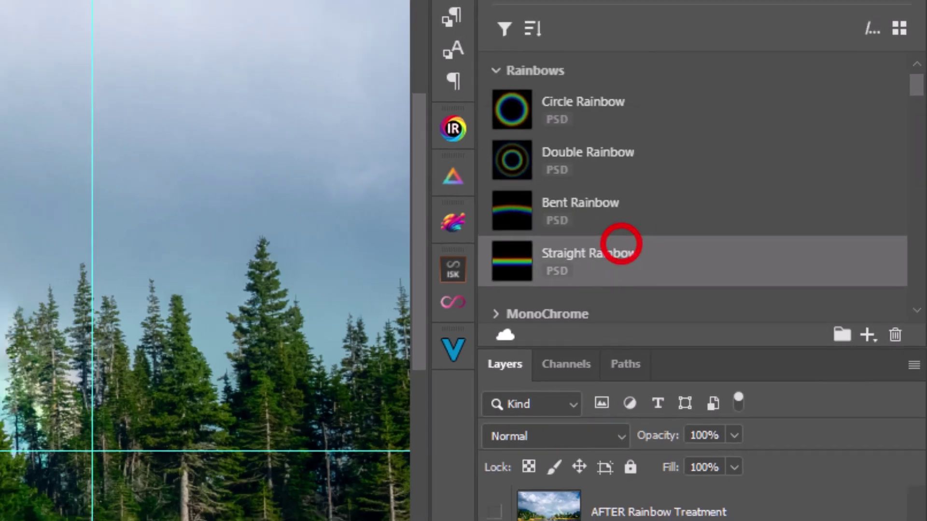
{"action": "left_click", "coordinate": [746, 420]}
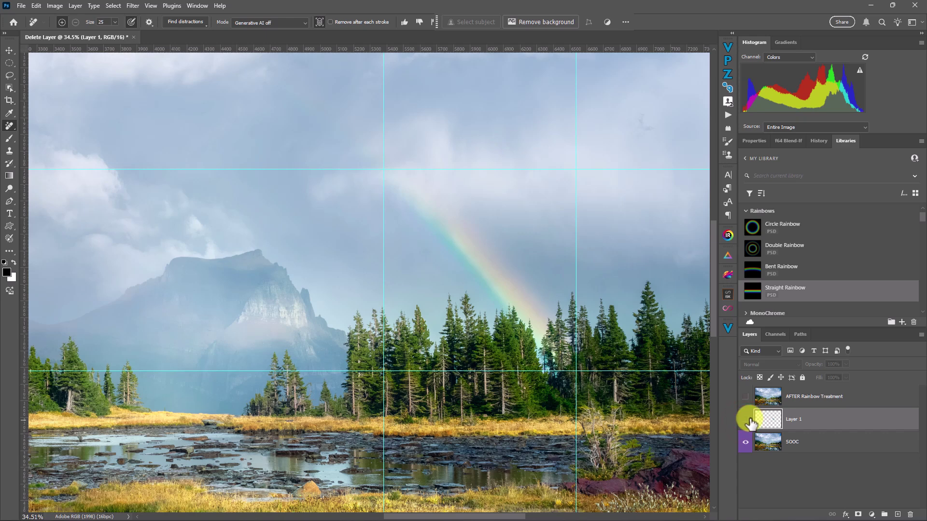
{"action": "left_click", "coordinate": [787, 295]}
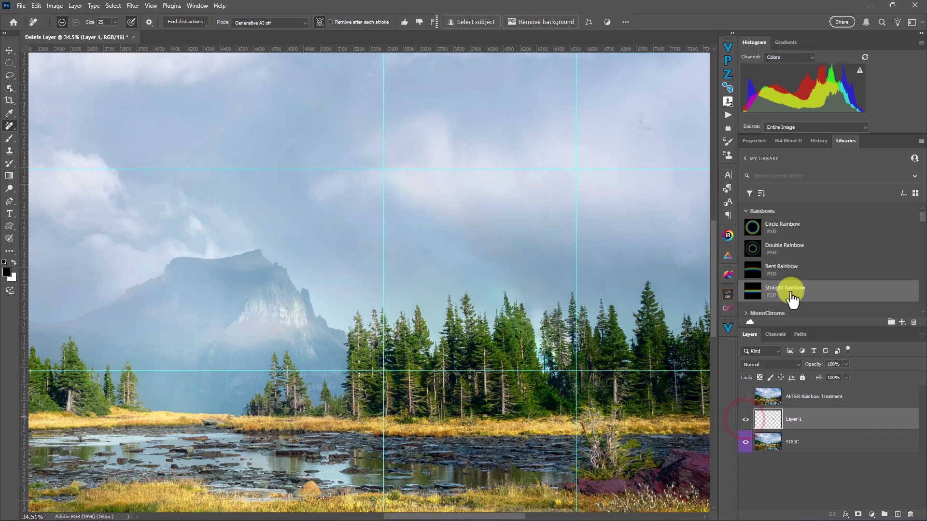
{"action": "double_click", "coordinate": [795, 293]}
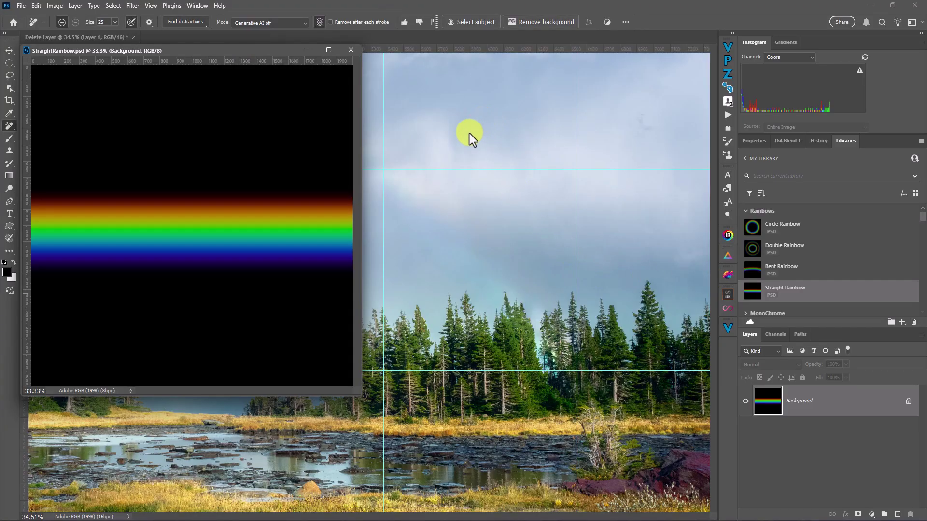
- Bring the straight rainbow into the landscape as Layer 2, close StraightRainbow.psd, and fit to screen
{"action": "key", "text": "v"}
{"action": "left_click_drag", "start_coordinate": [248, 193], "coordinate": [441, 201]}
{"action": "left_click", "coordinate": [349, 49]}
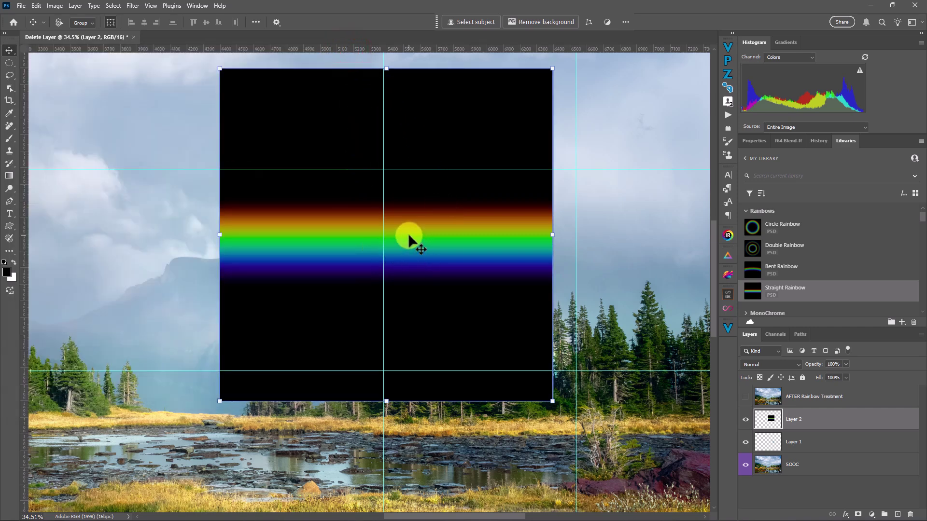
{"action": "key", "text": "z"}
{"action": "right_click", "coordinate": [425, 219]}
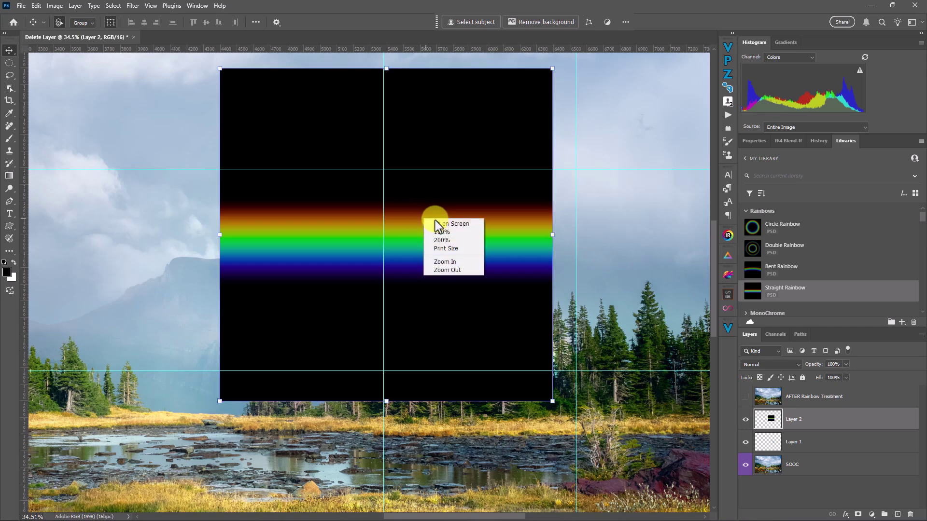
{"action": "left_click", "coordinate": [442, 224]}
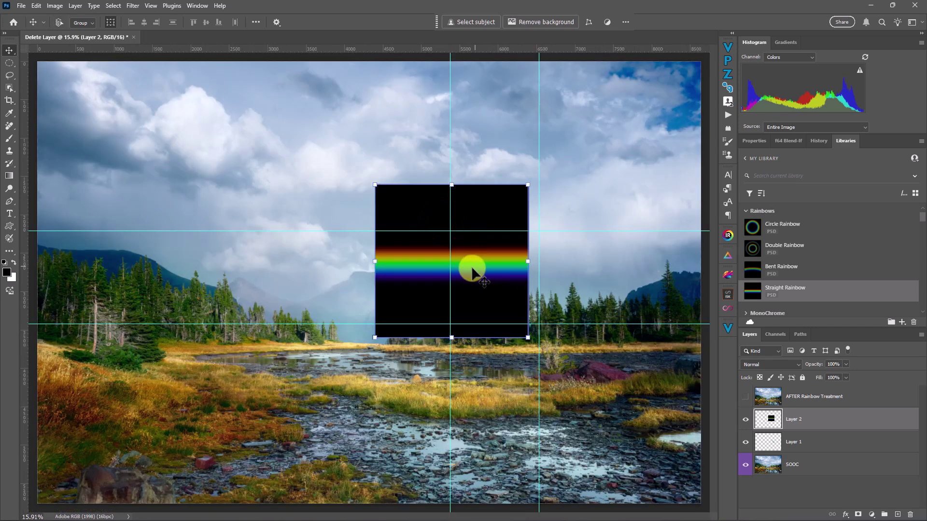
- Transform the rainbow to about a 48-degree tilt, scale it, and place it right of centre
{"action": "left_click_drag", "start_coordinate": [525, 173], "coordinate": [612, 270]}
{"action": "left_click_drag", "start_coordinate": [486, 285], "coordinate": [529, 287]}
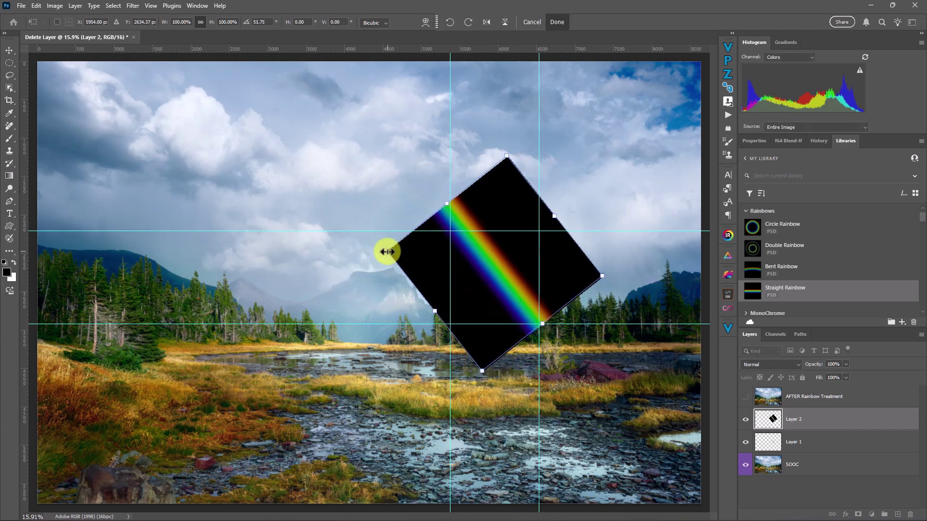
{"action": "left_click_drag", "start_coordinate": [387, 252], "coordinate": [443, 274]}
{"action": "left_click_drag", "start_coordinate": [483, 368], "coordinate": [479, 289]}
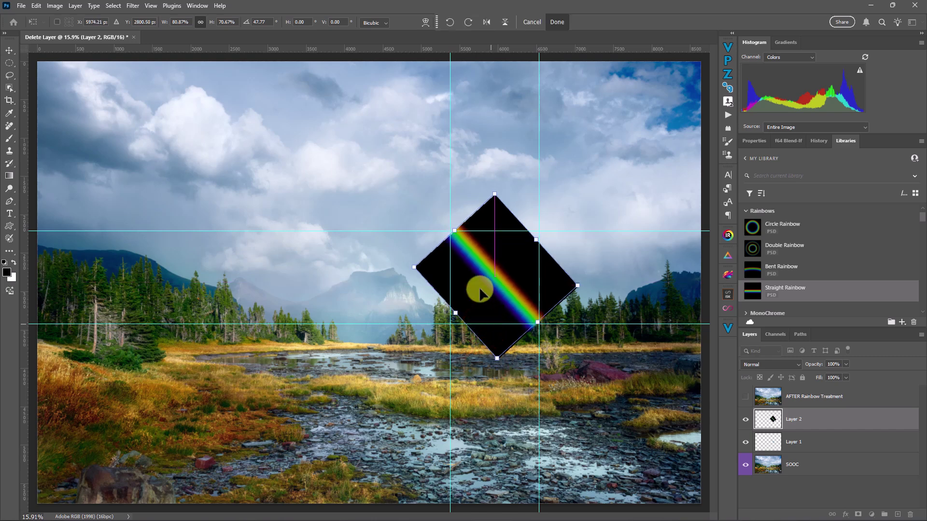
{"action": "left_click_drag", "start_coordinate": [472, 165], "coordinate": [471, 166]}
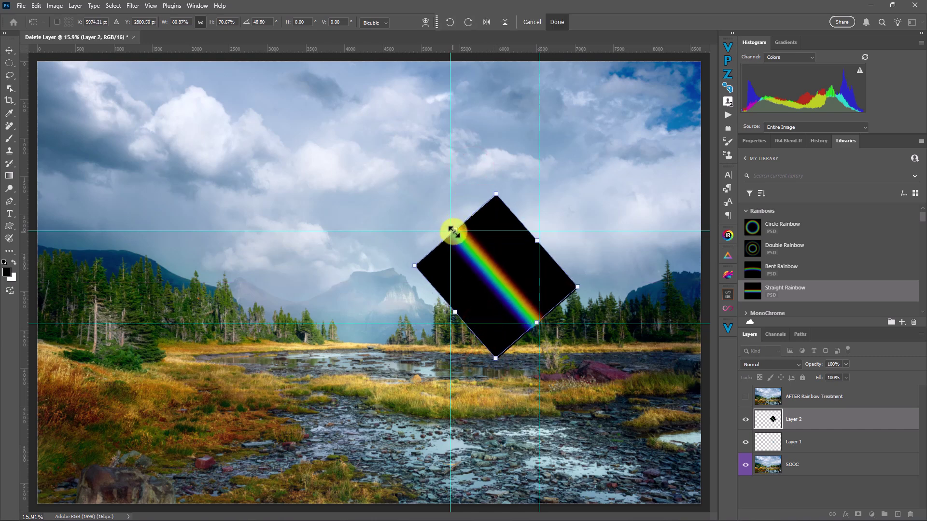
{"action": "left_click_drag", "start_coordinate": [455, 229], "coordinate": [440, 212]}
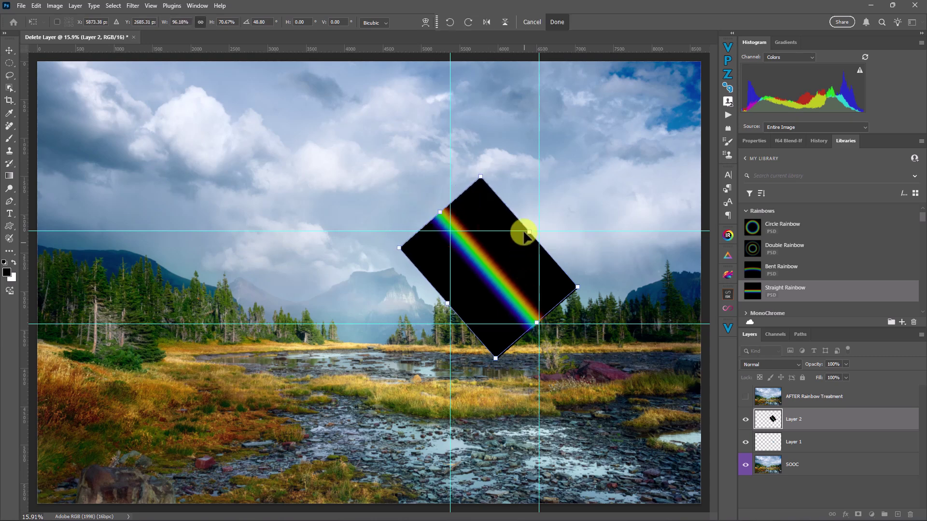
{"action": "left_click_drag", "start_coordinate": [530, 232], "coordinate": [500, 246]}
{"action": "key", "text": "Return"}
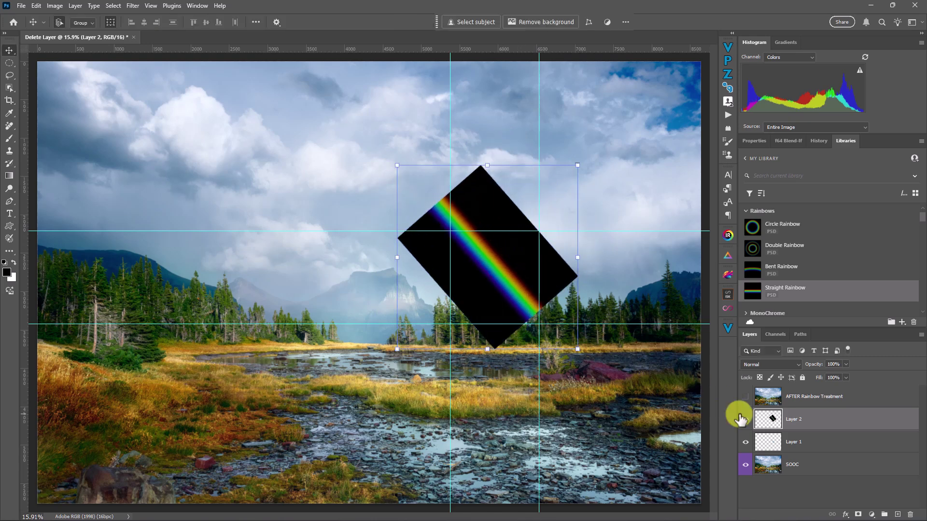
- Hide the guides and set Layer 2 to Screen blend mode, toggling it to compare
{"action": "key", "text": "ctrl+h"}
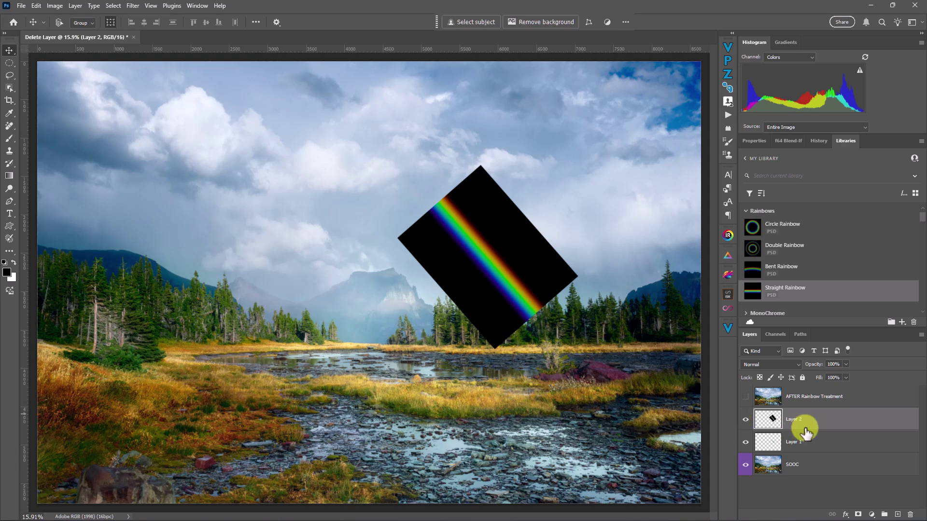
{"action": "left_click", "coordinate": [769, 363]}
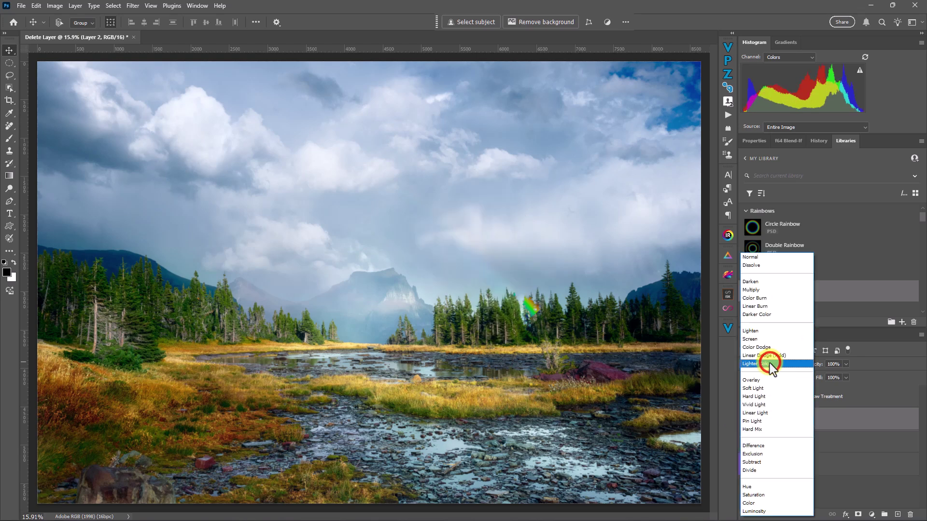
{"action": "left_click", "coordinate": [756, 340]}
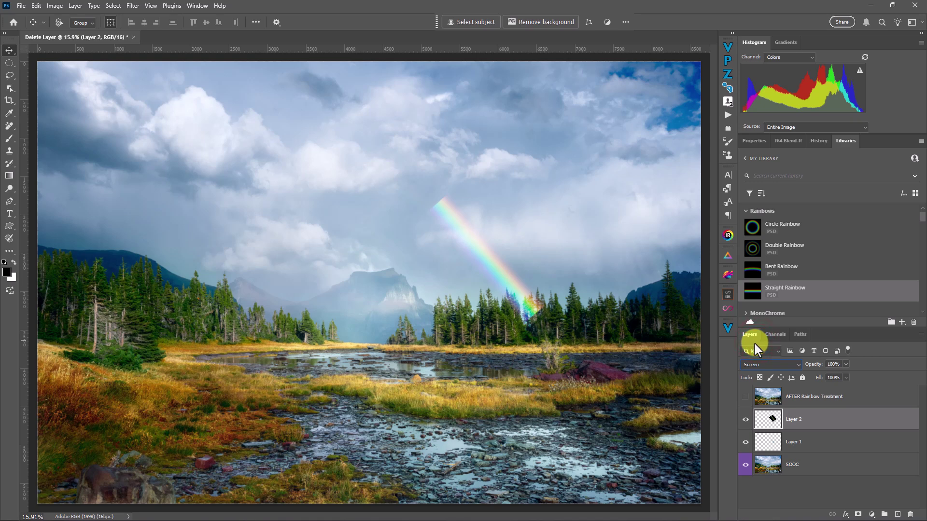
{"action": "left_click", "coordinate": [746, 418]}
{"action": "left_click", "coordinate": [746, 418]}
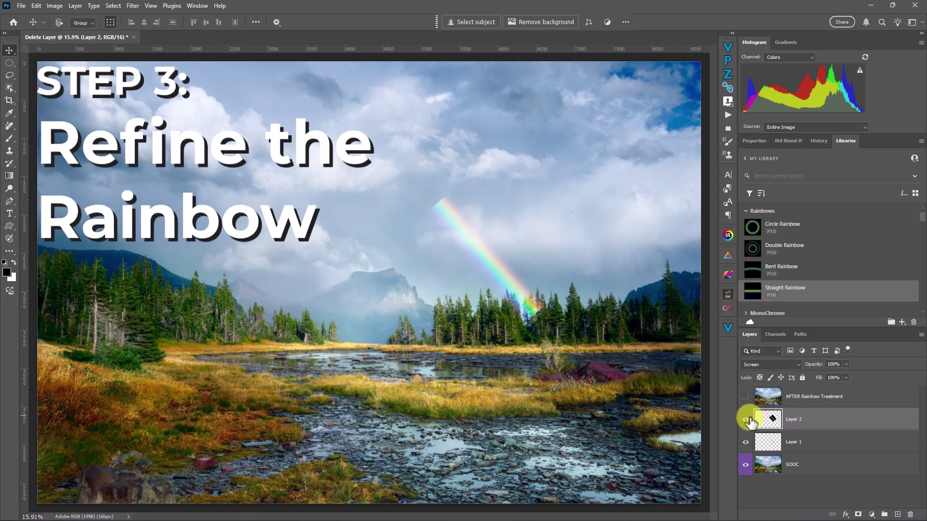
{"action": "left_click", "coordinate": [745, 419]}
{"action": "left_click", "coordinate": [746, 419]}
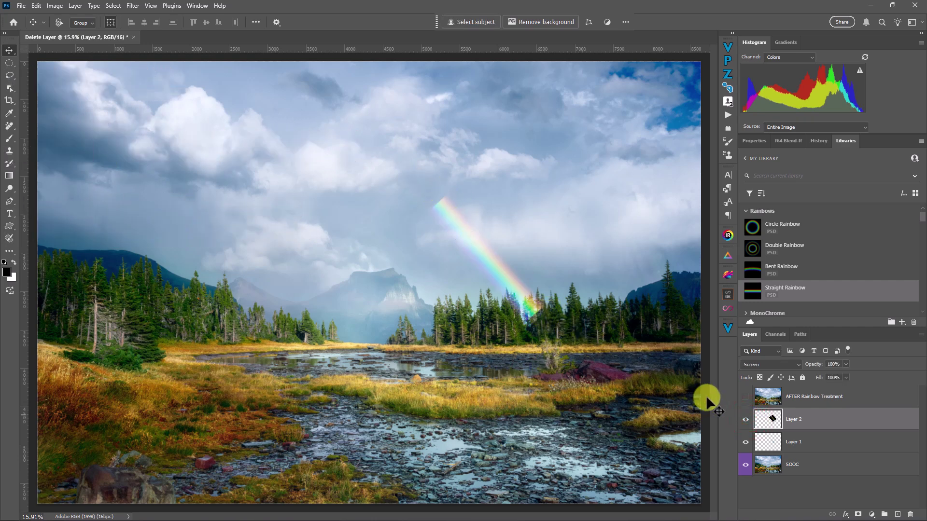
- Add a mask to Layer 2 and paint out the rainbow over the trees with a 400 px brush
{"action": "left_click", "coordinate": [858, 515]}
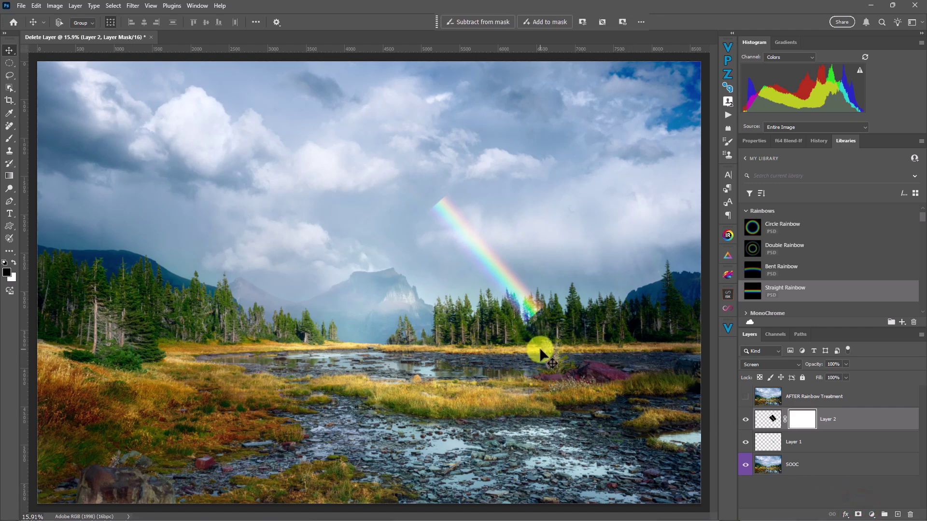
{"action": "key", "text": "b"}
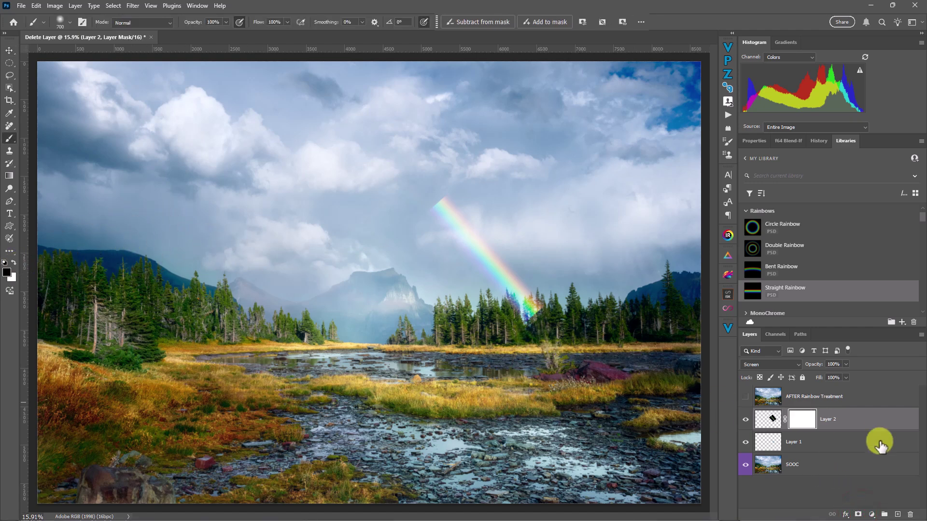
{"action": "key", "text": "bracketleft"}
{"action": "key", "text": "bracketleft"}
{"action": "key", "text": "bracketleft"}
{"action": "key", "text": "bracketleft"}
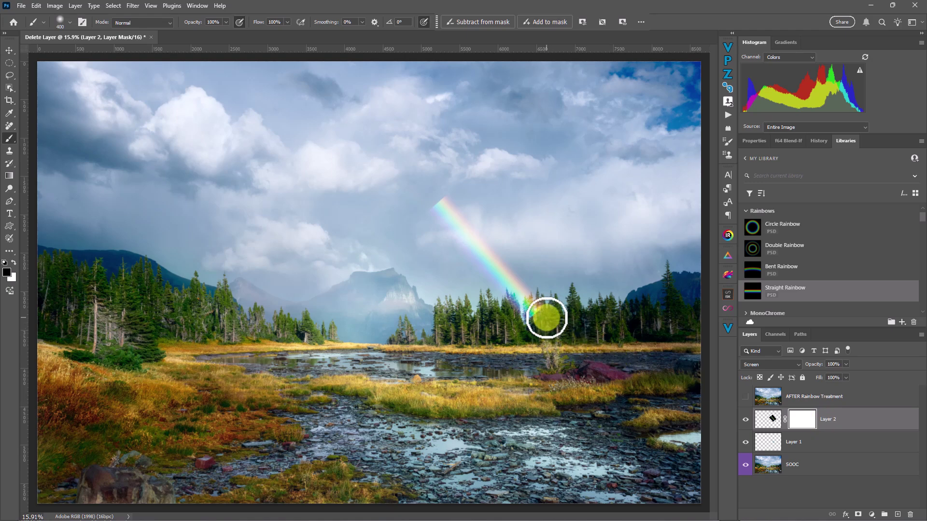
{"action": "left_click_drag", "start_coordinate": [550, 298], "coordinate": [586, 317]}
{"action": "left_click", "coordinate": [528, 331]}
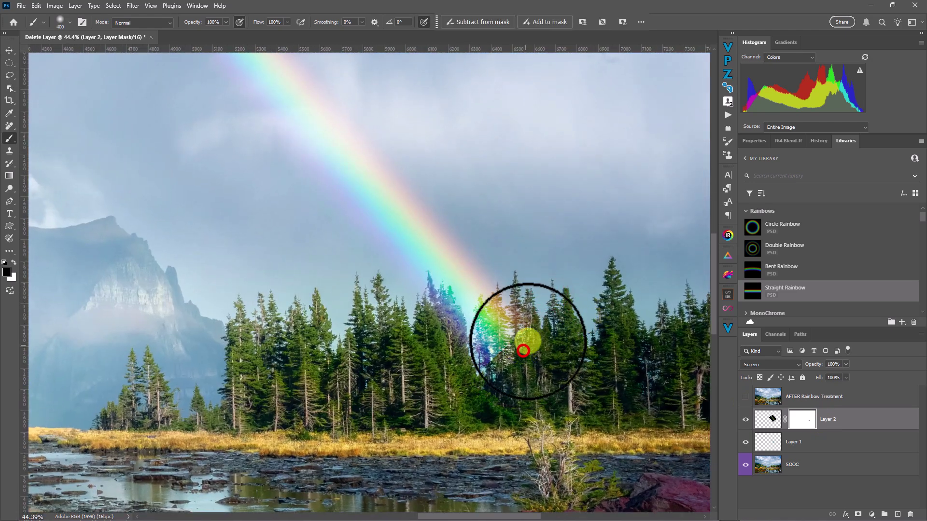
{"action": "left_click", "coordinate": [529, 317]}
{"action": "left_click", "coordinate": [476, 361]}
{"action": "left_click", "coordinate": [424, 326]}
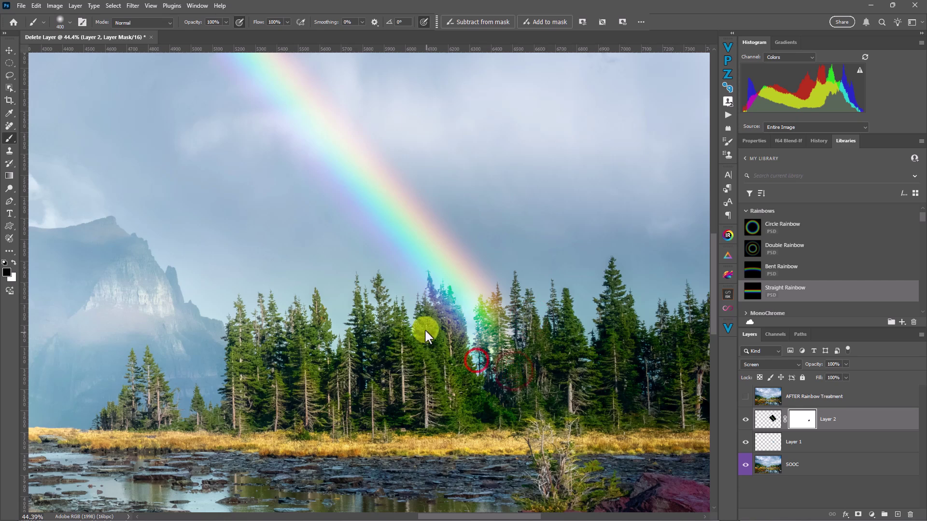
- Mask away the rainbow's sharp top end, fit the image on screen, and set the brush to 1500
{"action": "left_click_drag", "start_coordinate": [338, 367], "coordinate": [374, 453]}
{"action": "left_click", "coordinate": [290, 105]}
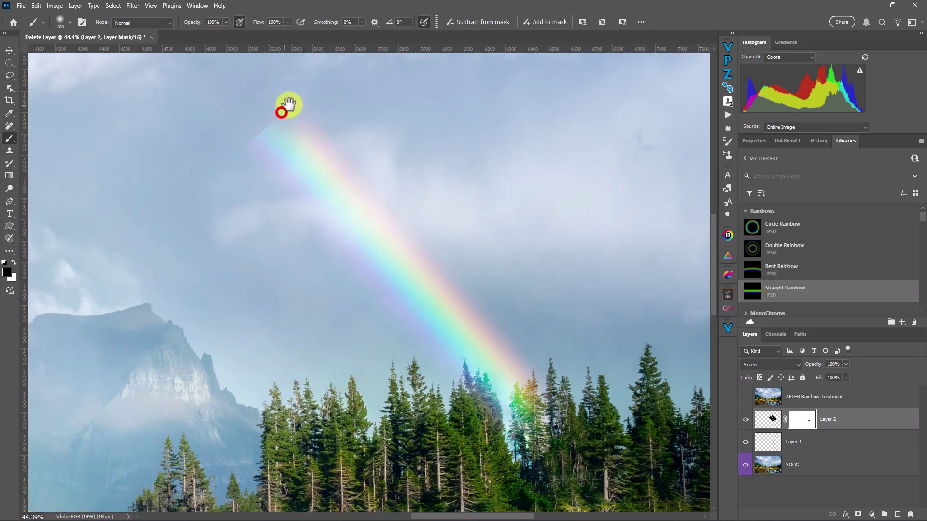
{"action": "left_click", "coordinate": [253, 119]}
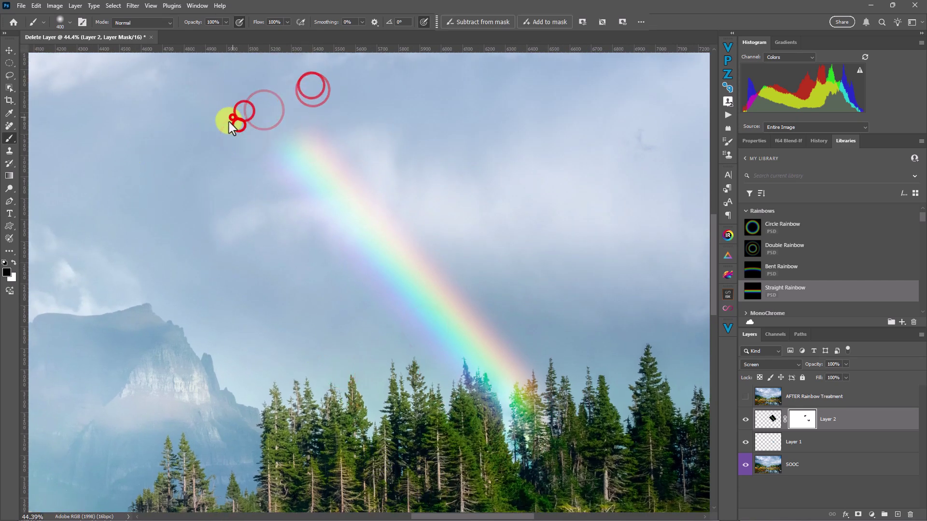
{"action": "left_click", "coordinate": [229, 122]}
{"action": "right_click", "coordinate": [443, 308]}
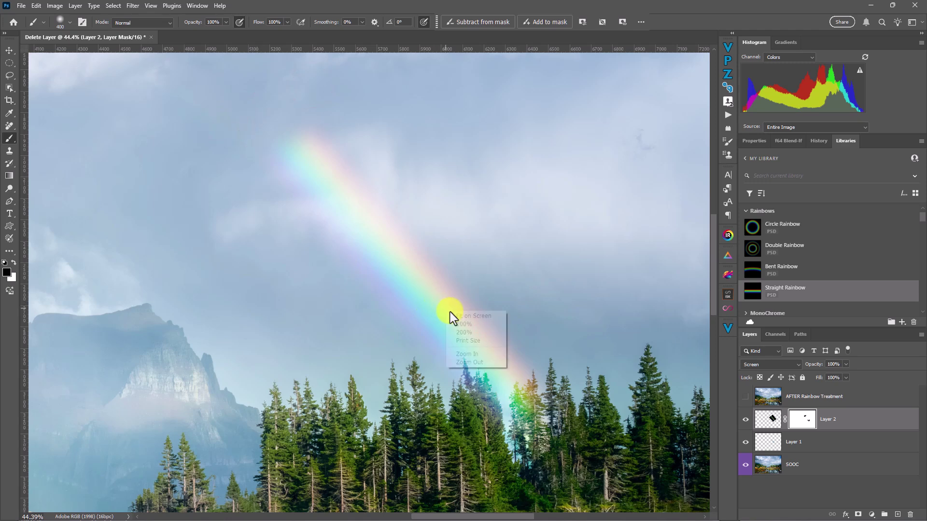
{"action": "left_click", "coordinate": [463, 315]}
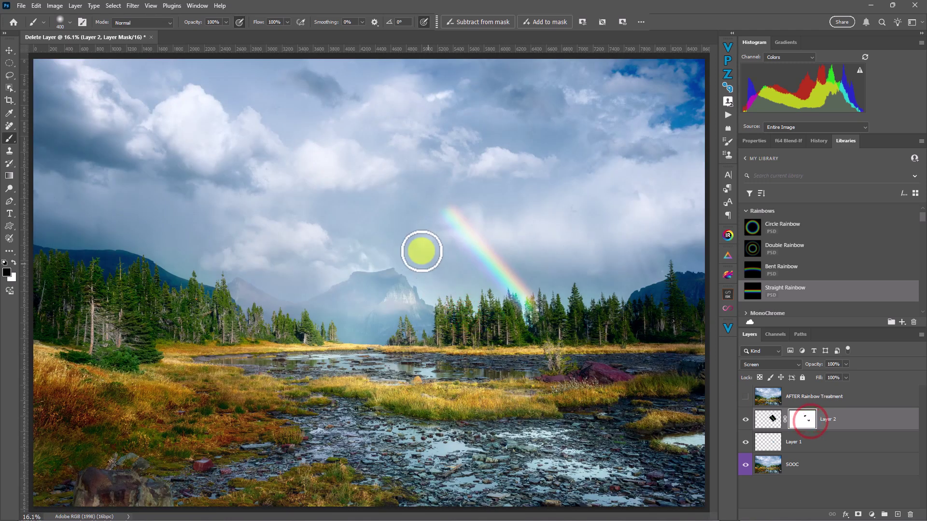
{"action": "mouse_move", "coordinate": [421, 213]}
{"action": "left_mouse_down"}
{"action": "mouse_move", "coordinate": [421, 185]}
{"action": "mouse_move", "coordinate": [463, 176]}
{"action": "mouse_move", "coordinate": [478, 168]}
{"action": "left_mouse_up"}
- Hide Layer 1, target Layer 2's pixels, toggle the new rainbow to compare, and zoom in on it
{"action": "left_click", "coordinate": [746, 423]}
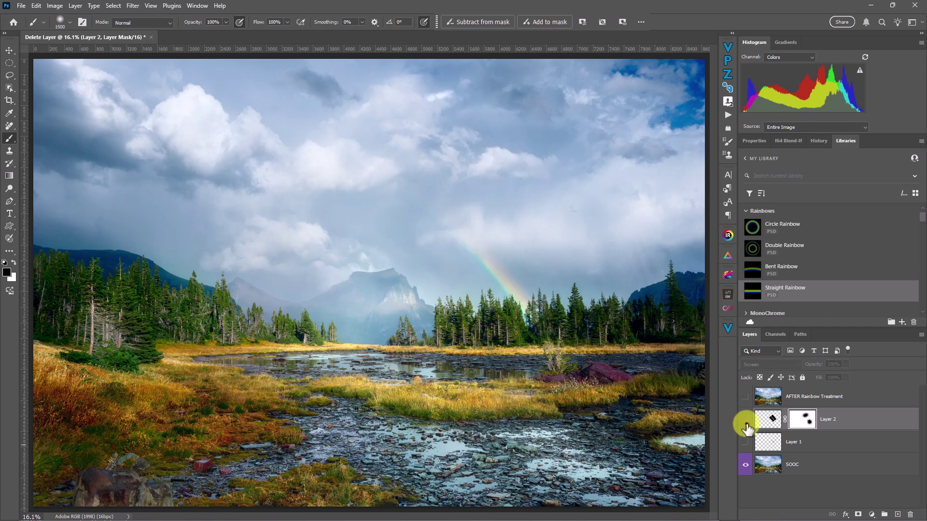
{"action": "left_click", "coordinate": [746, 424]}
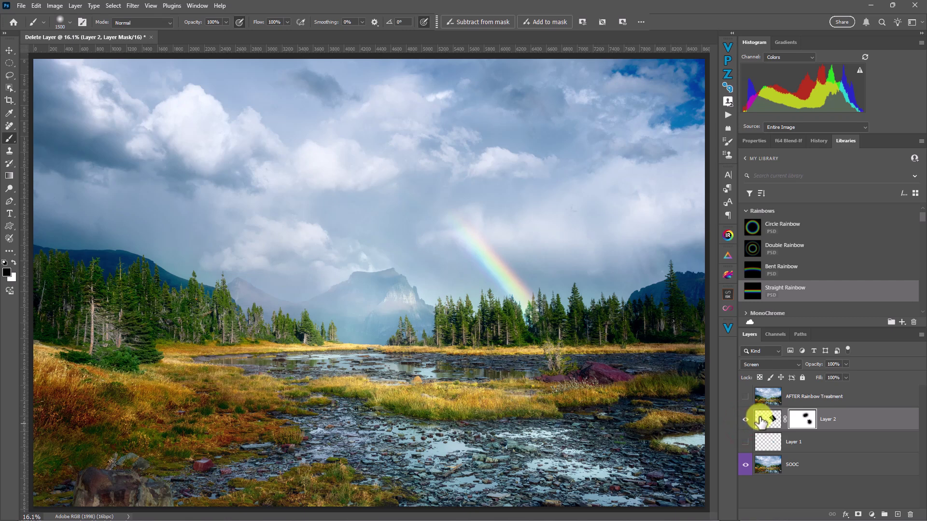
{"action": "left_click", "coordinate": [773, 420]}
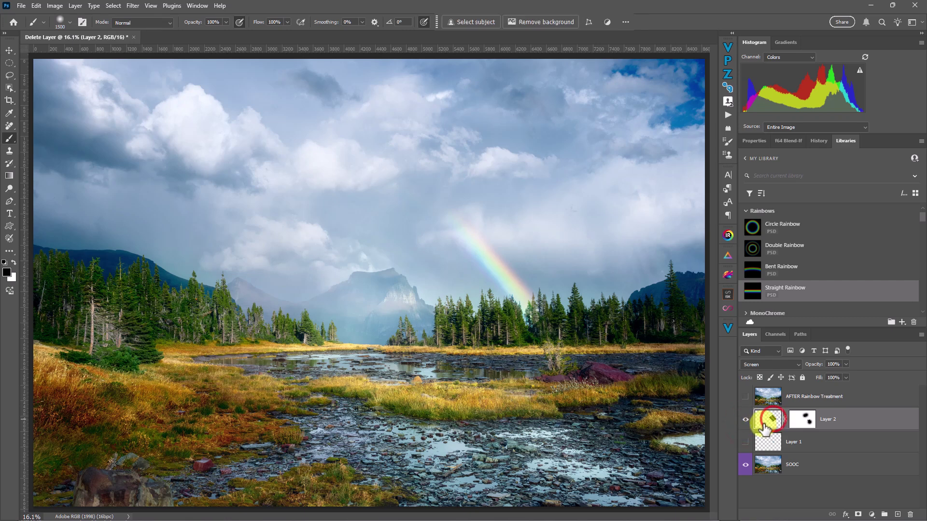
{"action": "key", "text": "v"}
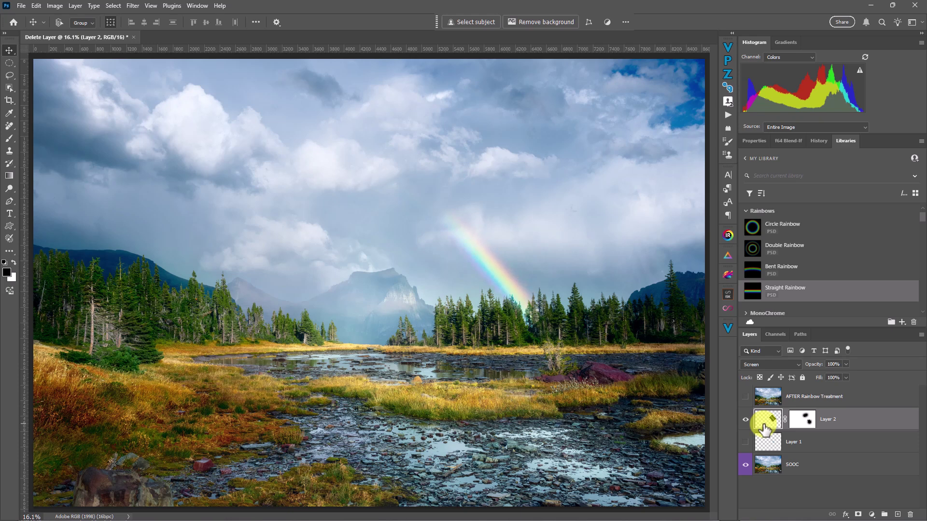
{"action": "left_click", "coordinate": [746, 419]}
{"action": "left_click", "coordinate": [746, 420]}
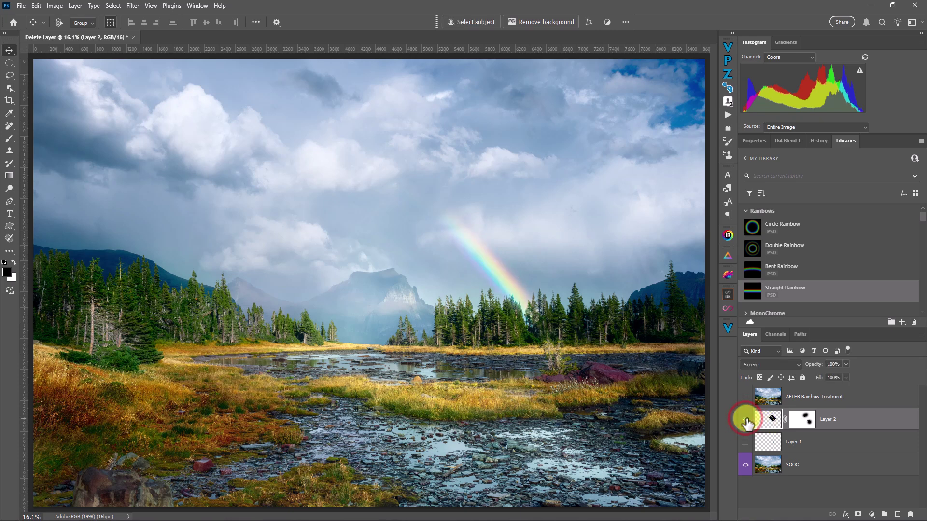
{"action": "left_click", "coordinate": [745, 419]}
{"action": "left_click", "coordinate": [746, 420]}
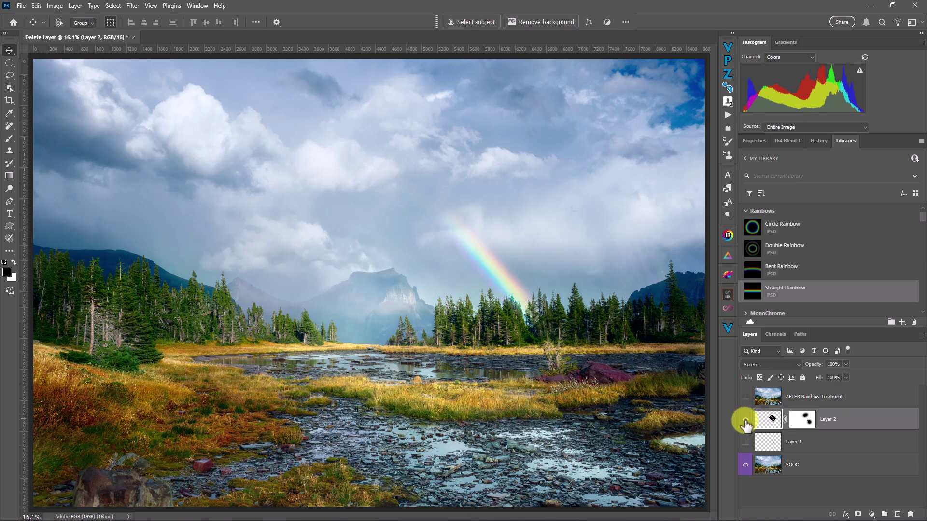
{"action": "left_click_drag", "start_coordinate": [509, 267], "coordinate": [547, 282]}
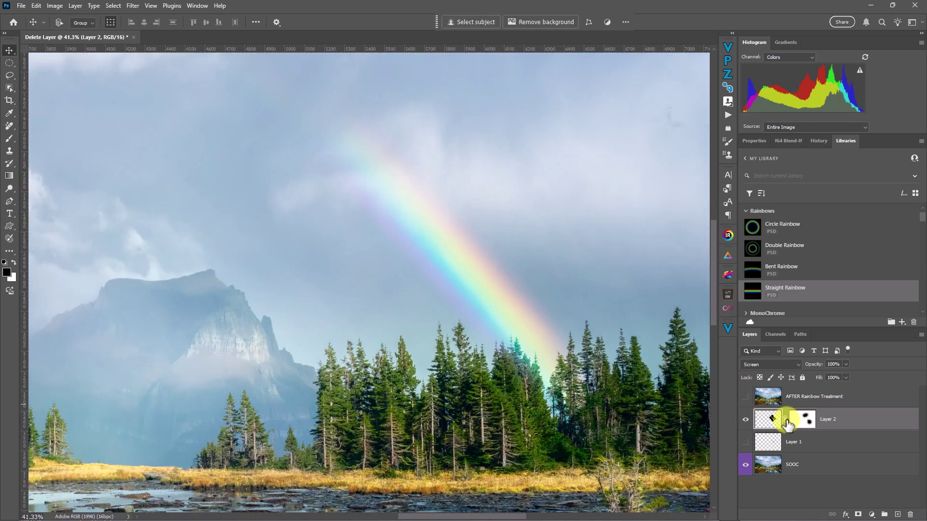
- Paint black on Layer 2's mask with an 1100 px brush to fade the rainbow's upper end into the clouds
{"action": "left_click", "coordinate": [786, 423]}
{"action": "key", "text": "b"}
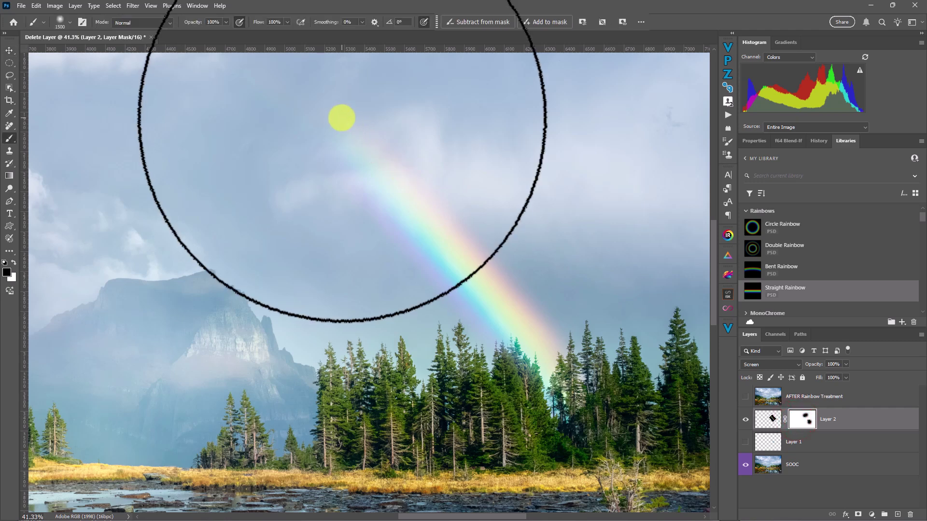
{"action": "key", "text": "bracketright"}
{"action": "key", "text": "bracketright"}
{"action": "key", "text": "bracketright"}
{"action": "key", "text": "bracketleft"}
{"action": "key", "text": "bracketleft"}
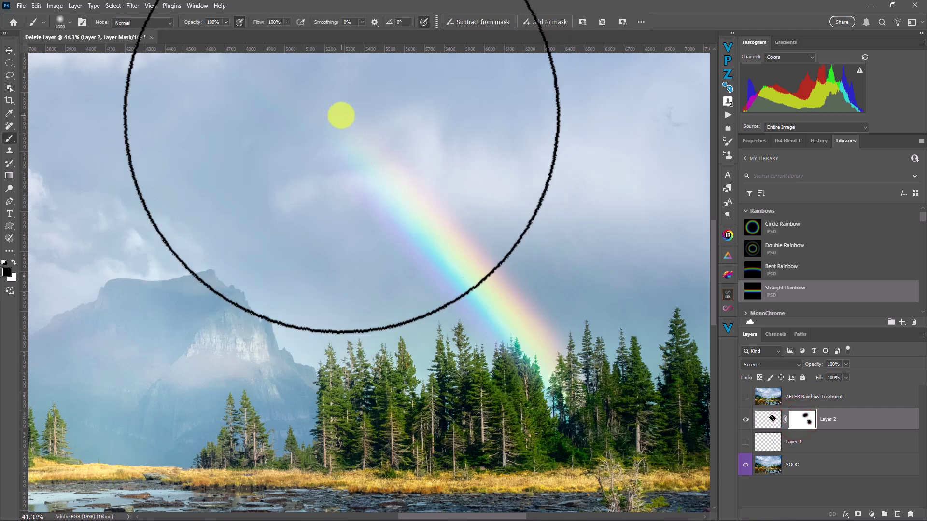
{"action": "key", "text": "bracketleft"}
{"action": "key", "text": "bracketleft"}
{"action": "key", "text": "bracketleft"}
{"action": "key", "text": "bracketleft"}
{"action": "key", "text": "bracketleft"}
{"action": "mouse_move", "coordinate": [366, 114]}
{"action": "left_mouse_down"}
{"action": "mouse_move", "coordinate": [442, 101]}
{"action": "mouse_move", "coordinate": [363, 113]}
{"action": "mouse_move", "coordinate": [306, 132]}
{"action": "left_mouse_up"}
{"action": "left_click", "coordinate": [257, 207]}
{"action": "left_click", "coordinate": [646, 453]}
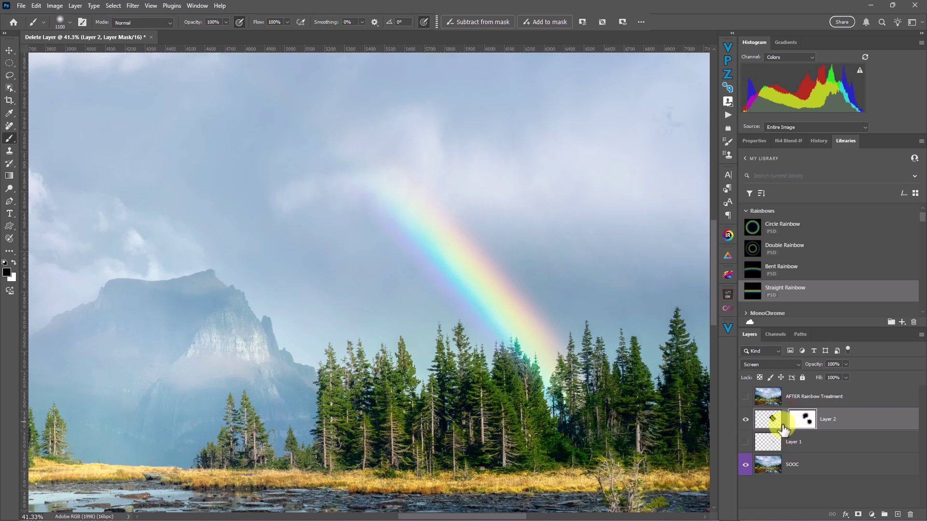
{"action": "left_click_drag", "start_coordinate": [768, 424], "coordinate": [794, 414]}
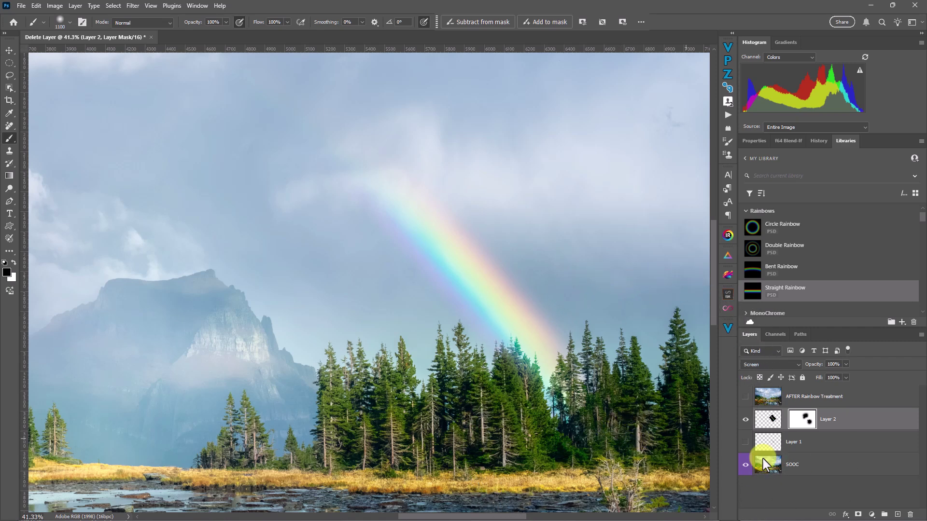
- Warp Layer 2's rainbow pixels into a gentle curved arc and commit the transform
{"action": "left_click", "coordinate": [775, 426]}
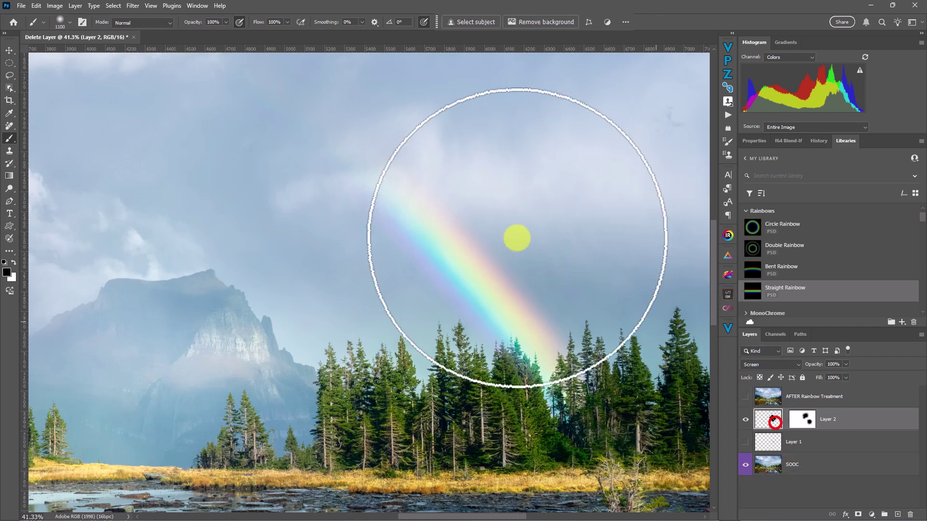
{"action": "left_click", "coordinate": [38, 6]}
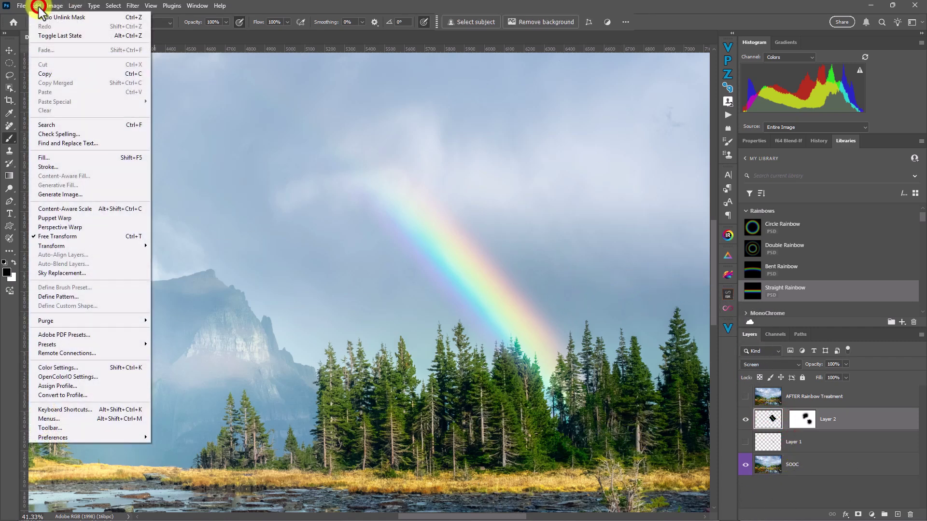
{"action": "left_click", "coordinate": [67, 246]}
{"action": "left_click", "coordinate": [183, 313]}
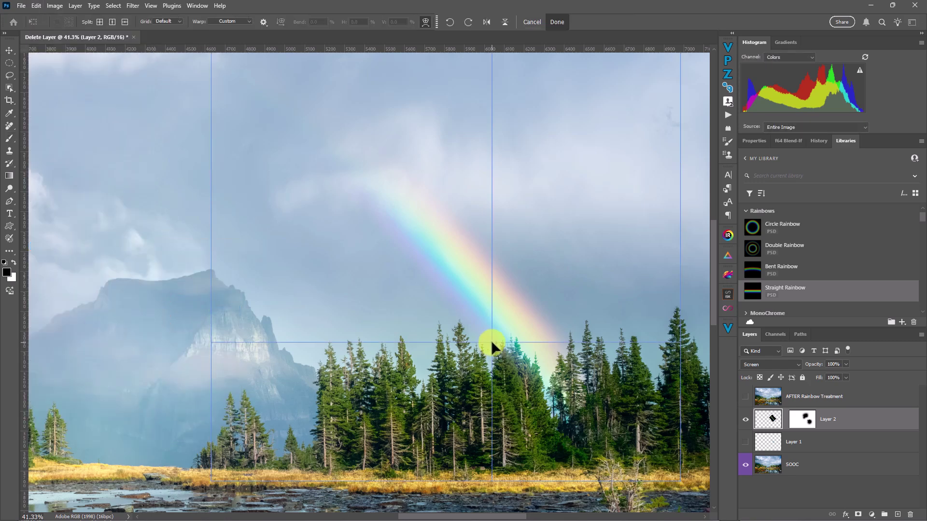
{"action": "key", "text": "ctrl+0"}
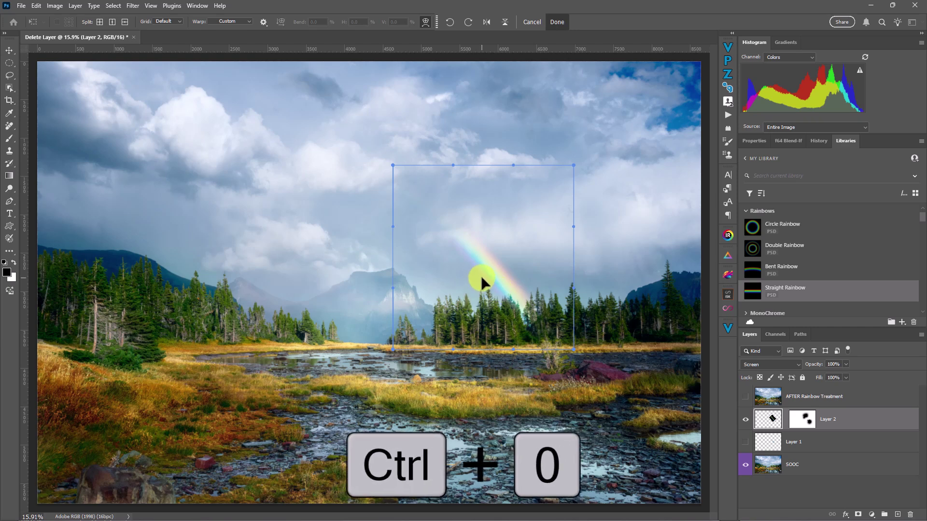
{"action": "left_click_drag", "start_coordinate": [481, 275], "coordinate": [496, 269]}
{"action": "key", "text": "ctrl+z"}
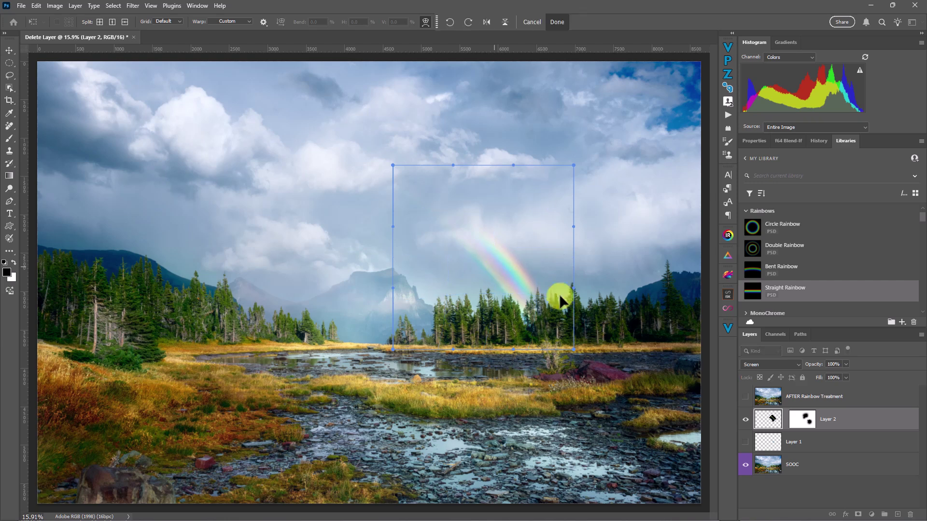
{"action": "key", "text": "Return"}
- Nudge Layer 2's arced rainbow slightly left and down with the Move tool
{"action": "key", "text": "b"}
{"action": "left_click", "coordinate": [765, 421]}
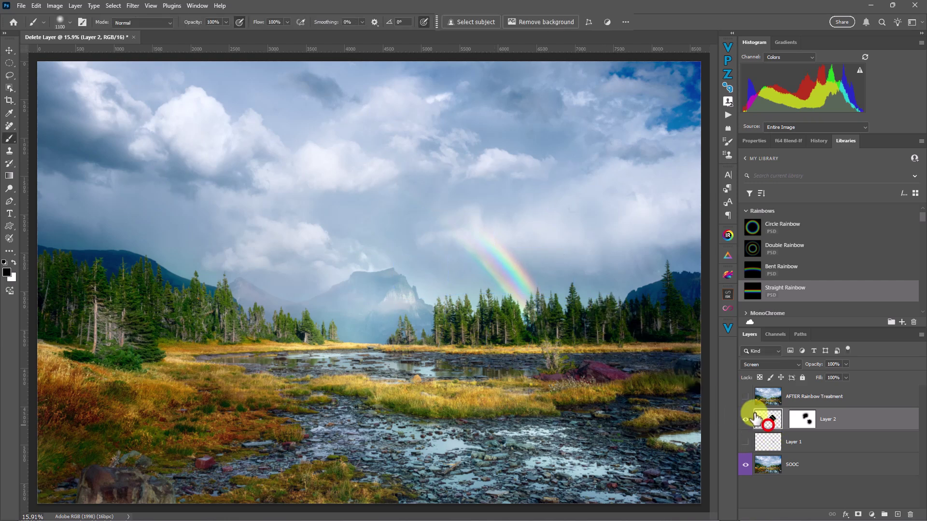
{"action": "key", "text": "v"}
{"action": "key", "text": "shift+Left"}
{"action": "key", "text": "shift+Left"}
{"action": "key", "text": "shift+Left"}
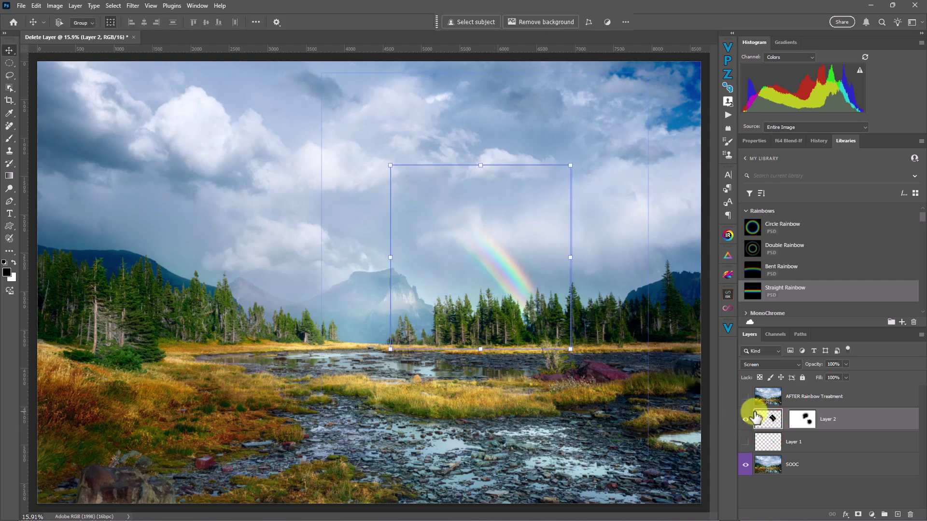
{"action": "key", "text": "shift+Left"}
{"action": "key", "text": "shift+Left"}
{"action": "key", "text": "shift+Left"}
{"action": "key", "text": "shift+Left"}
{"action": "key", "text": "shift+Left"}
{"action": "key", "text": "shift+Left"}
{"action": "key", "text": "shift+Left"}
{"action": "key", "text": "shift+Left"}
{"action": "key", "text": "shift+Left"}
{"action": "key", "text": "shift+Down"}
{"action": "key", "text": "shift+Down"}
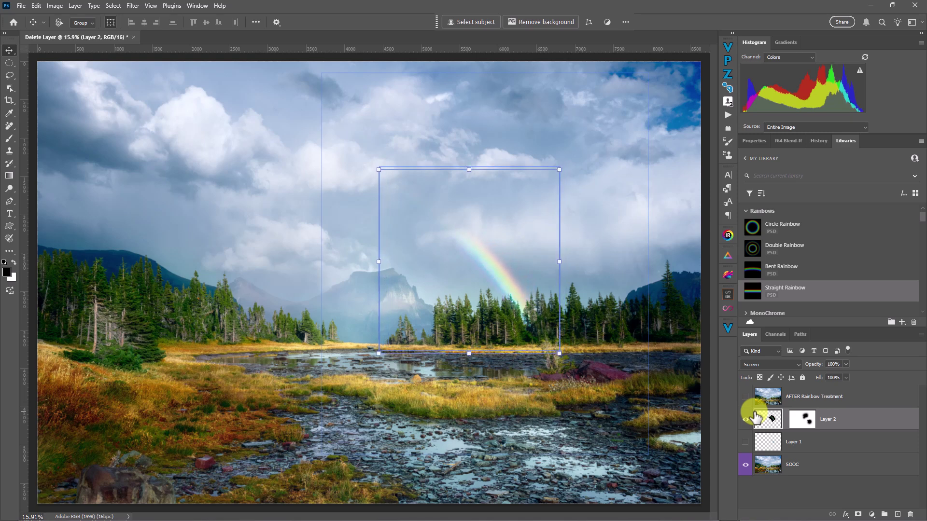
- Turn Layer 1's visibility back on, then reselect Layer 2
{"action": "left_click", "coordinate": [785, 442]}
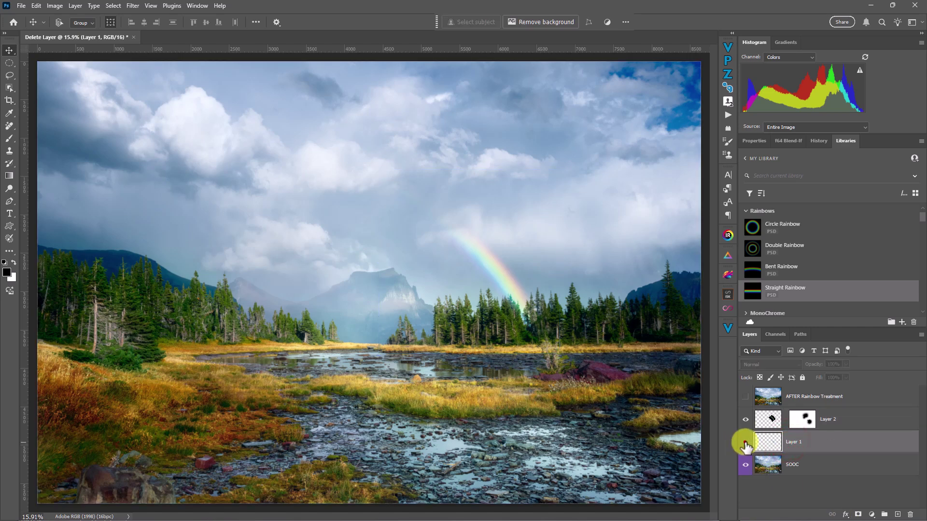
{"action": "left_click", "coordinate": [745, 442]}
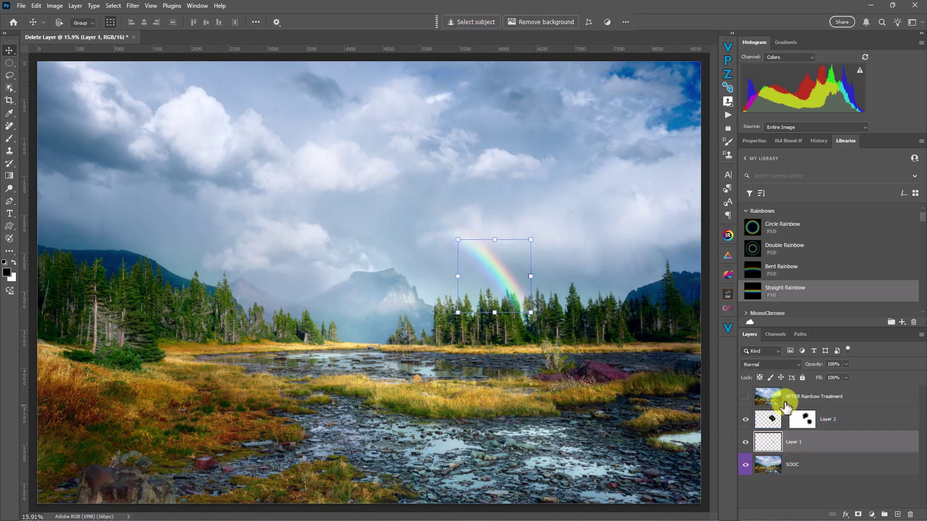
{"action": "left_click", "coordinate": [808, 473]}
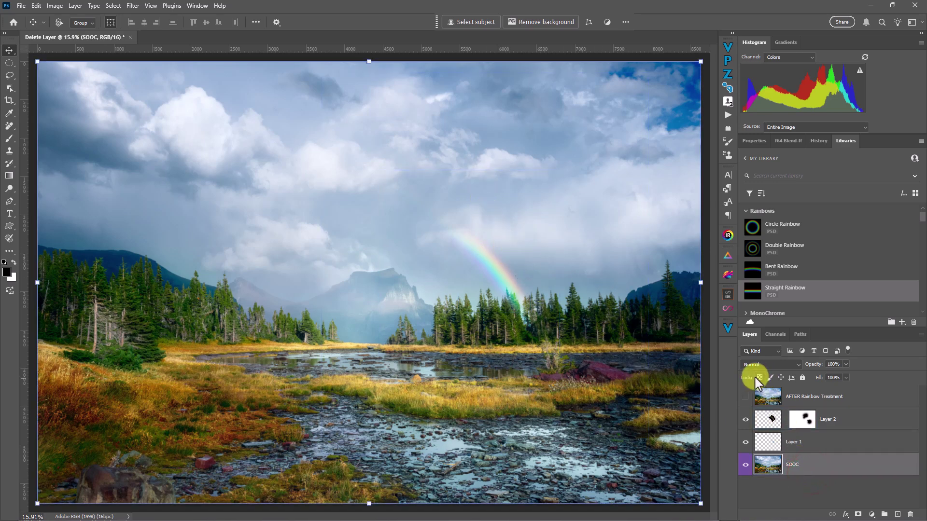
{"action": "left_click", "coordinate": [759, 418]}
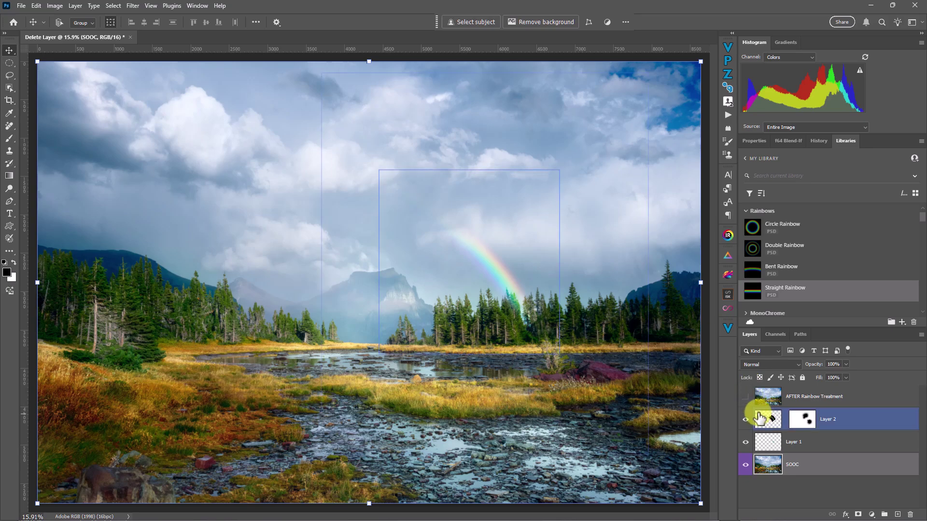